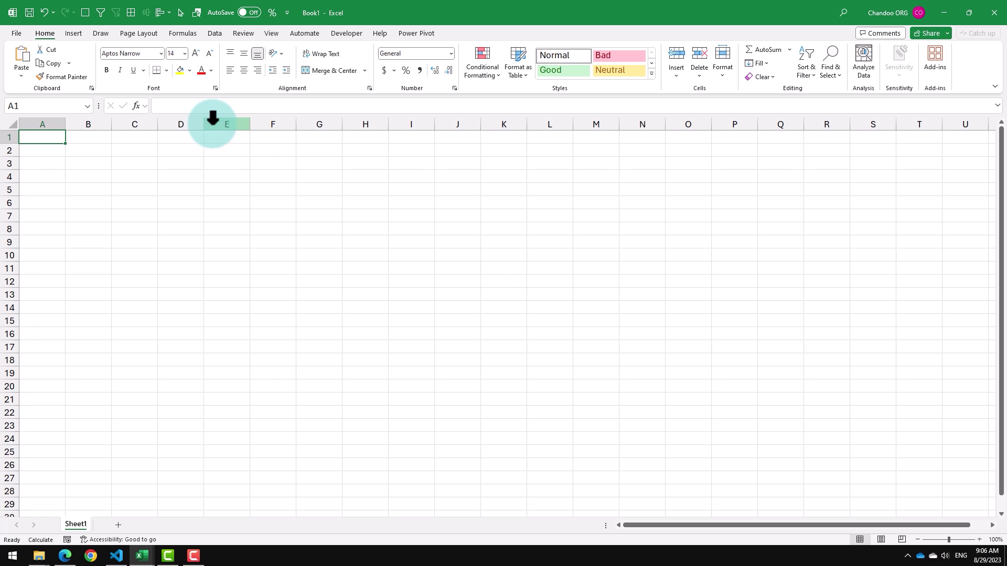
Step: Switch to the Formulas ribbon with the Product/Date/Amount sales table in B3:D22 in view
click(182, 33)
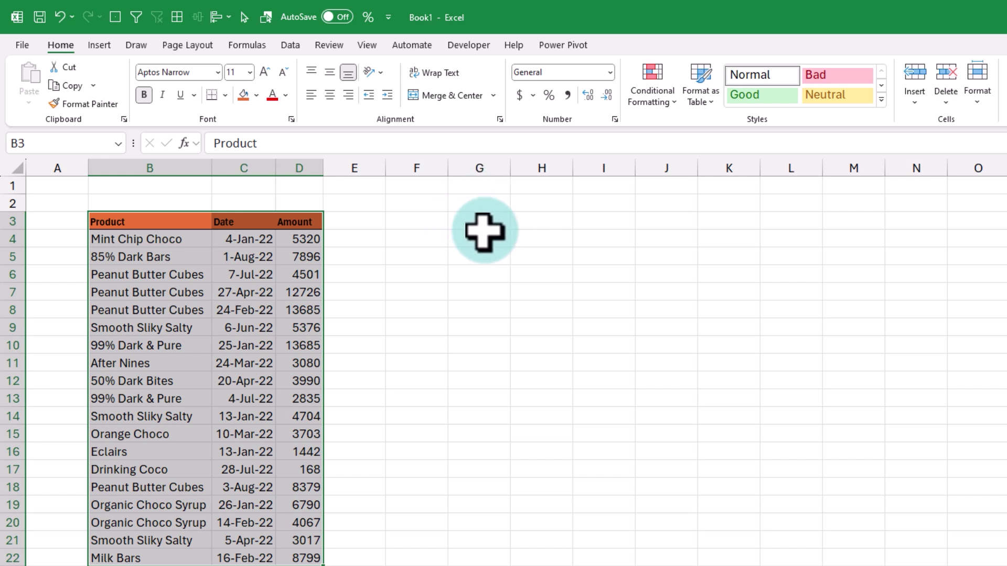
Step: Start a Python formula (=PY) in H3 and expand the formula bar for multi-line code
click(521, 222)
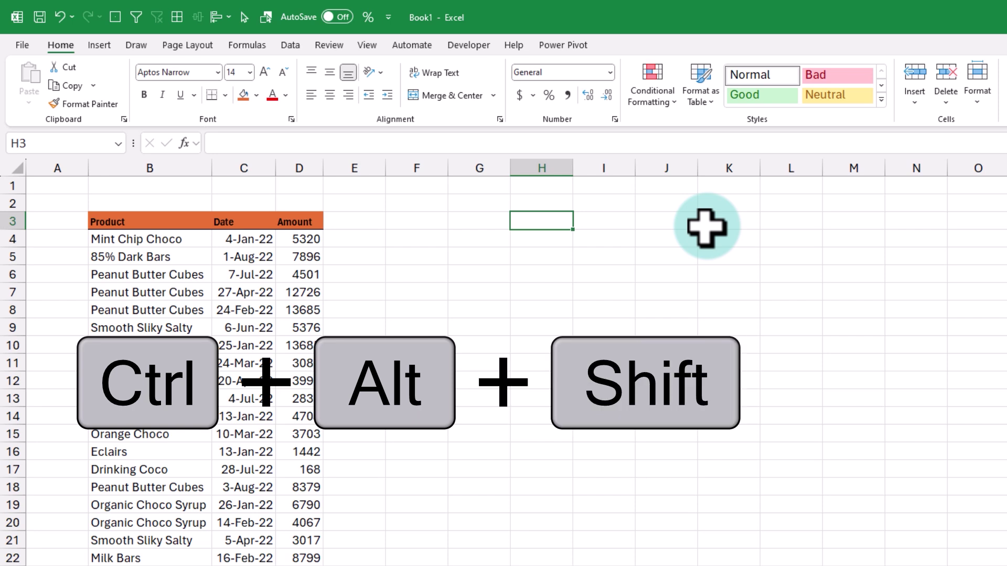
key(ctrl+alt+shift+p)
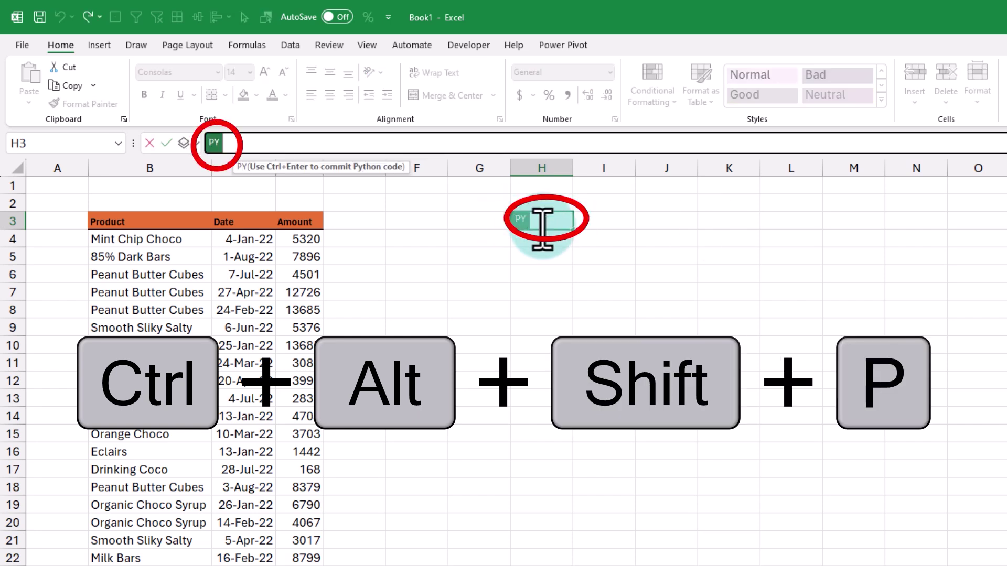
key(Escape)
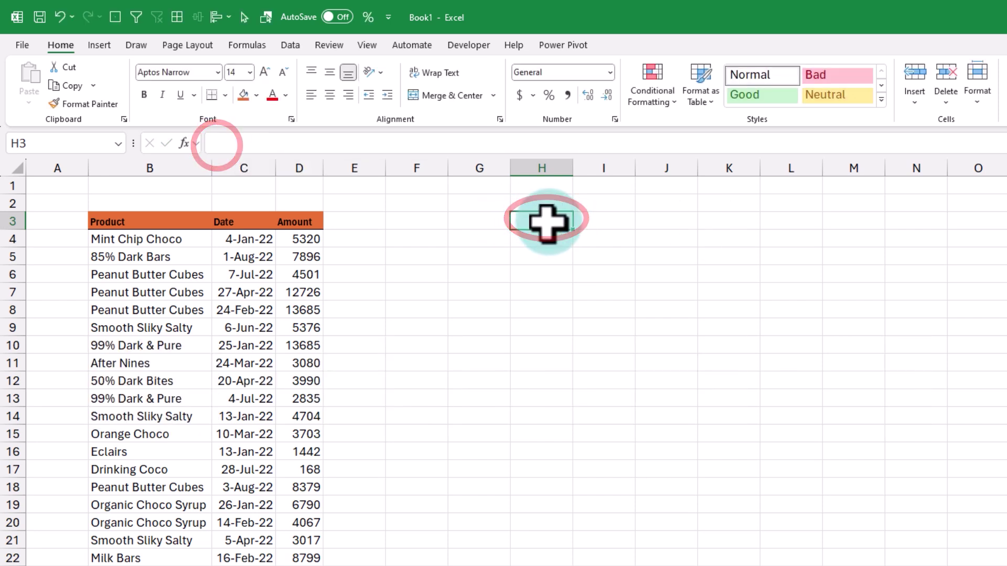
text(=)
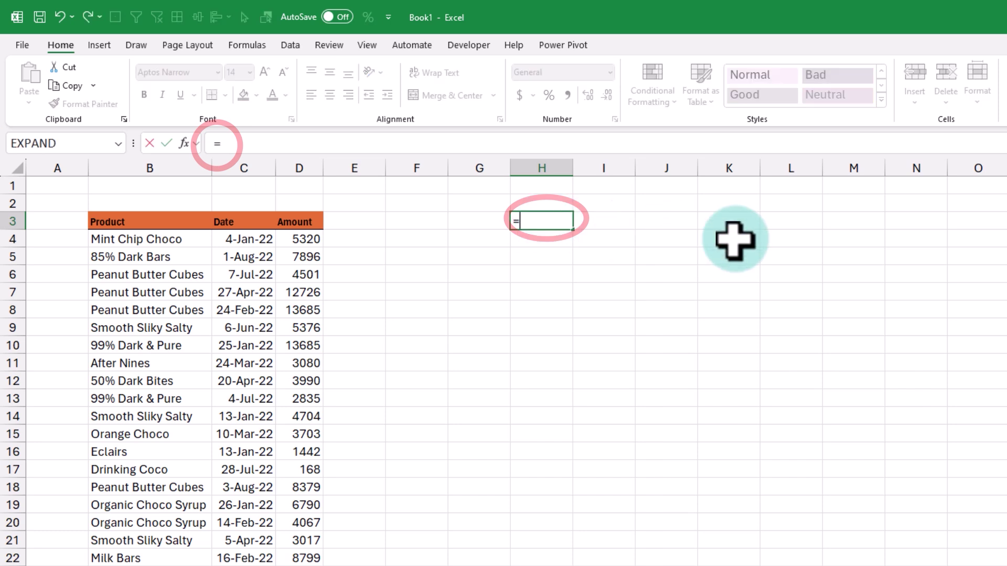
text(py)
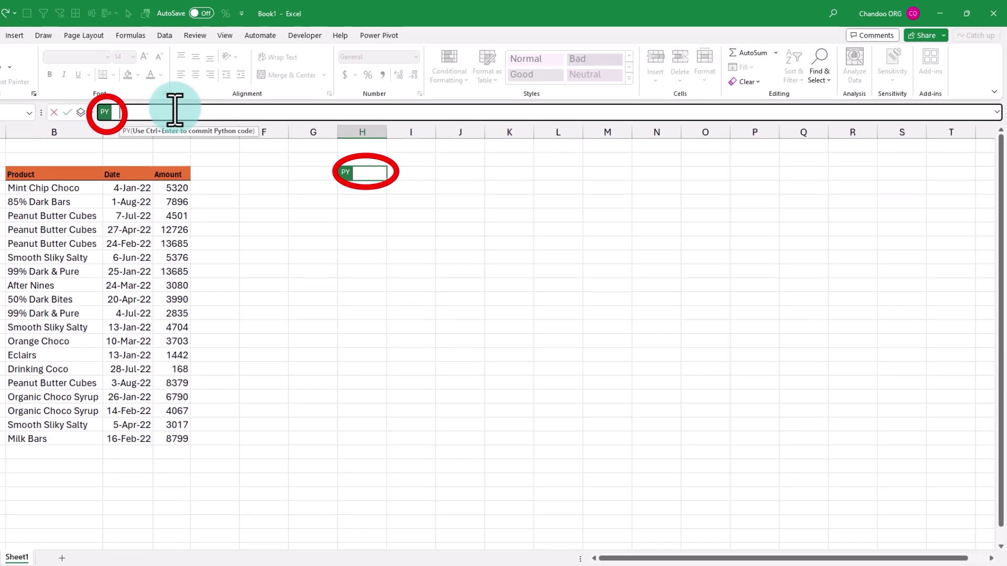
click(303, 143)
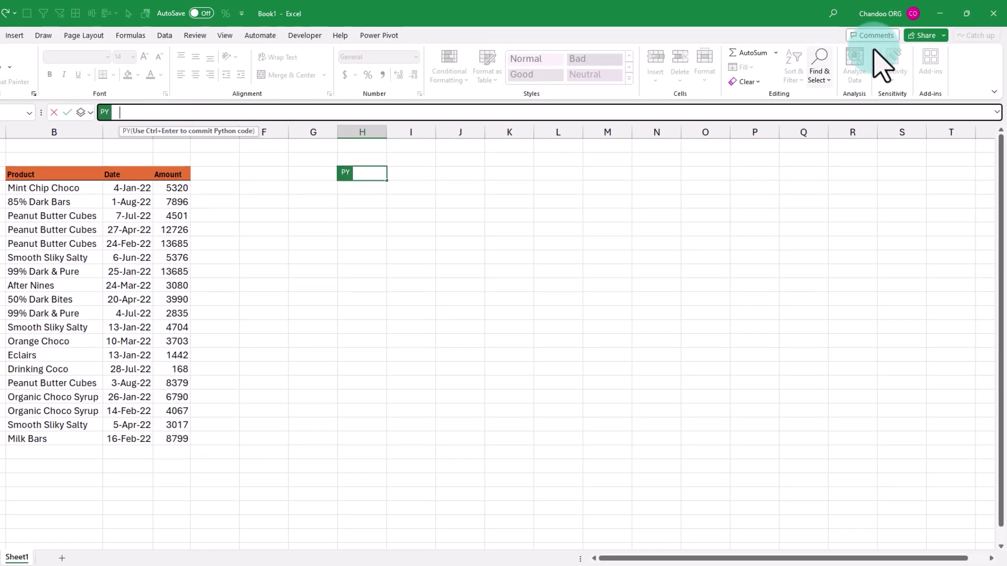
click(996, 112)
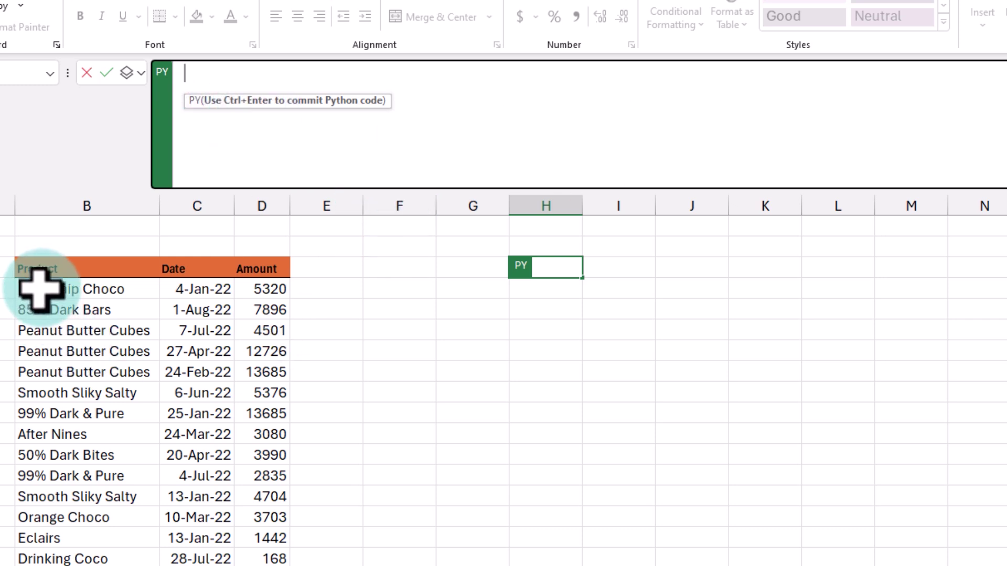
Step: Reference B3:D22 with headers as xl("B3:D22", headers=True) in H3 and commit it
drag(42, 288, 283, 565)
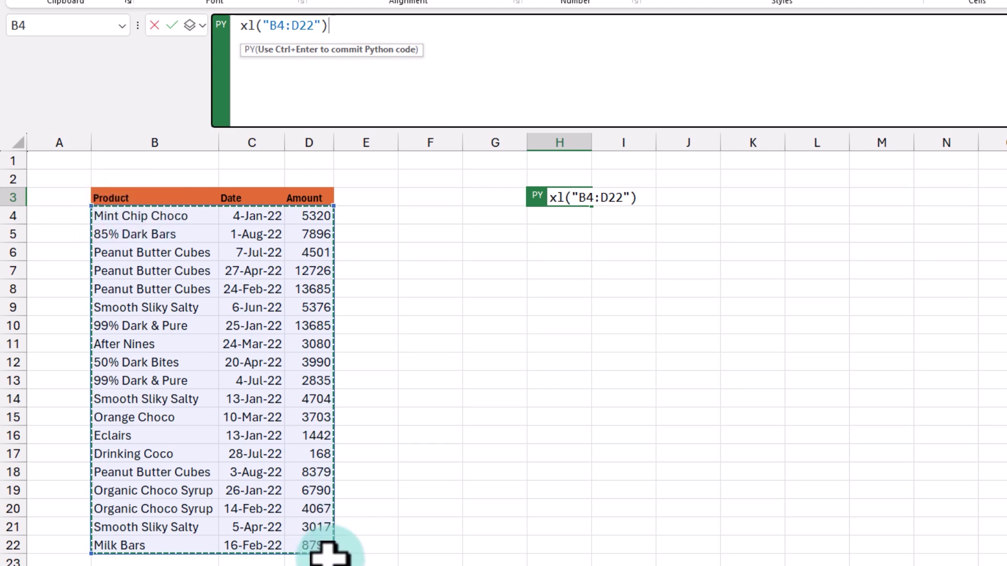
drag(105, 193, 315, 526)
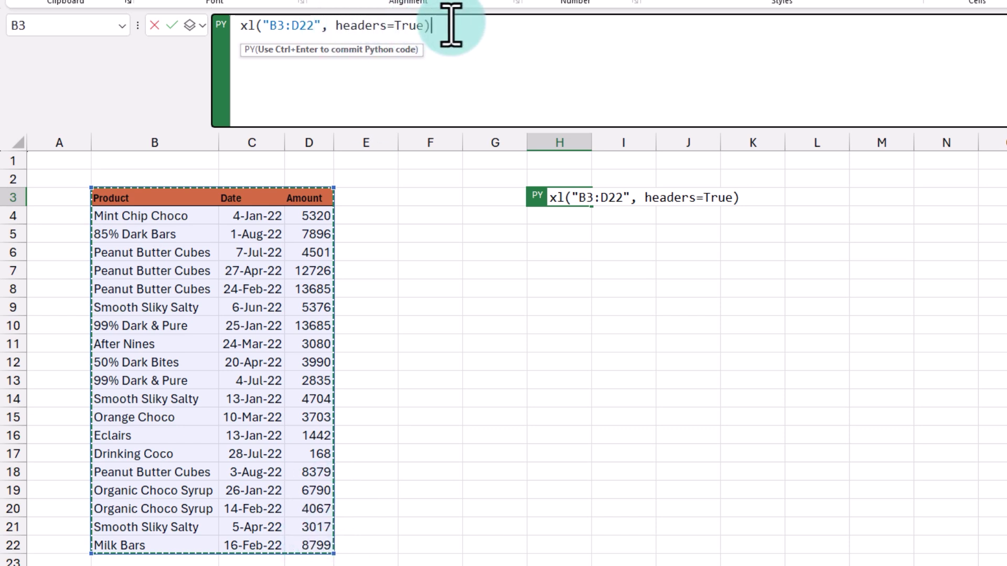
click(426, 26)
key(Home)
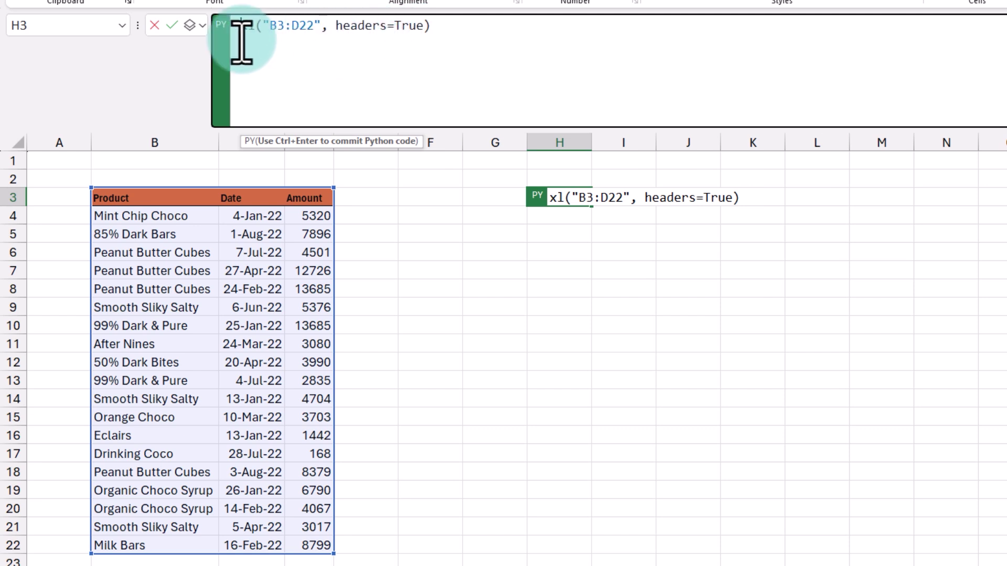
click(169, 26)
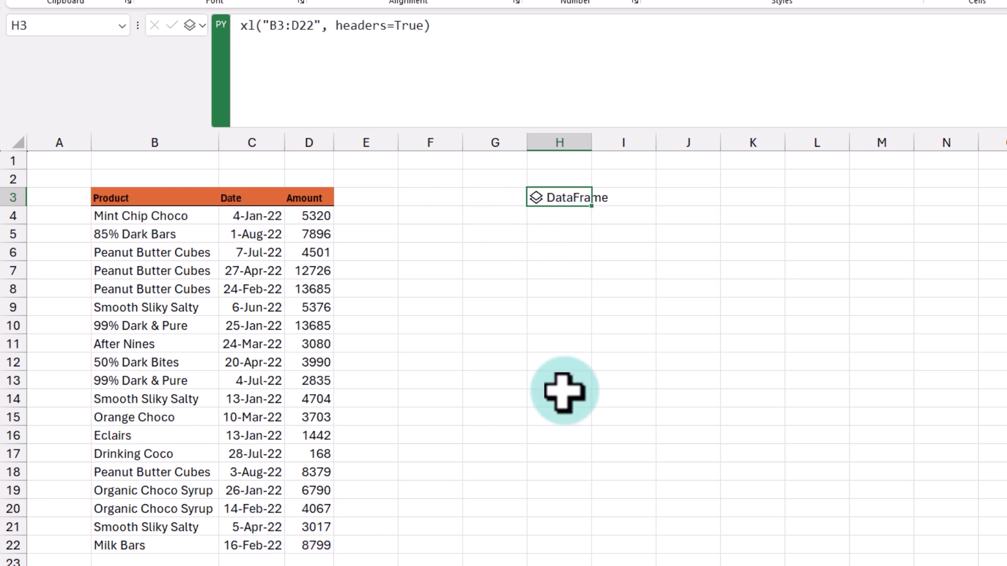
click(535, 197)
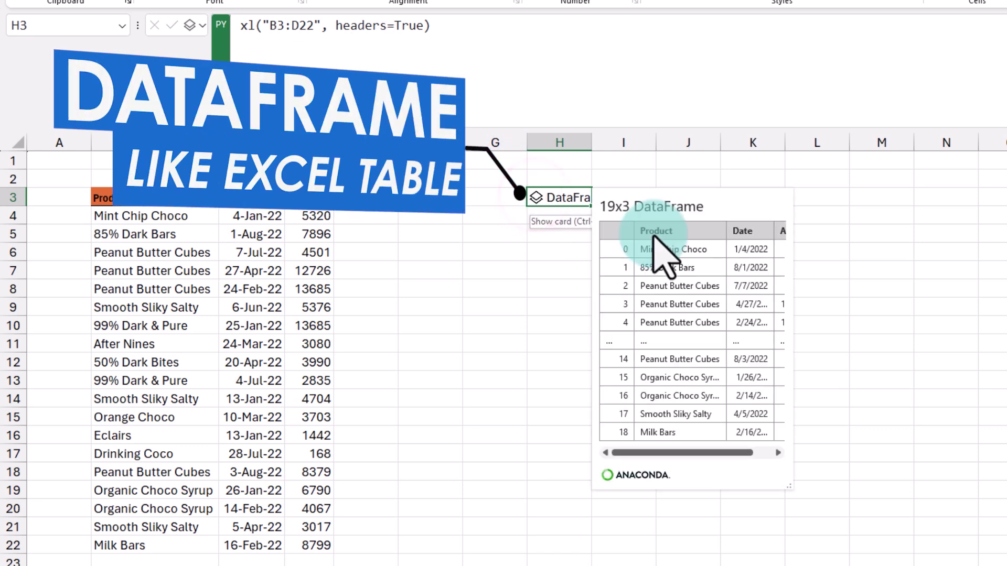
drag(737, 453, 761, 451)
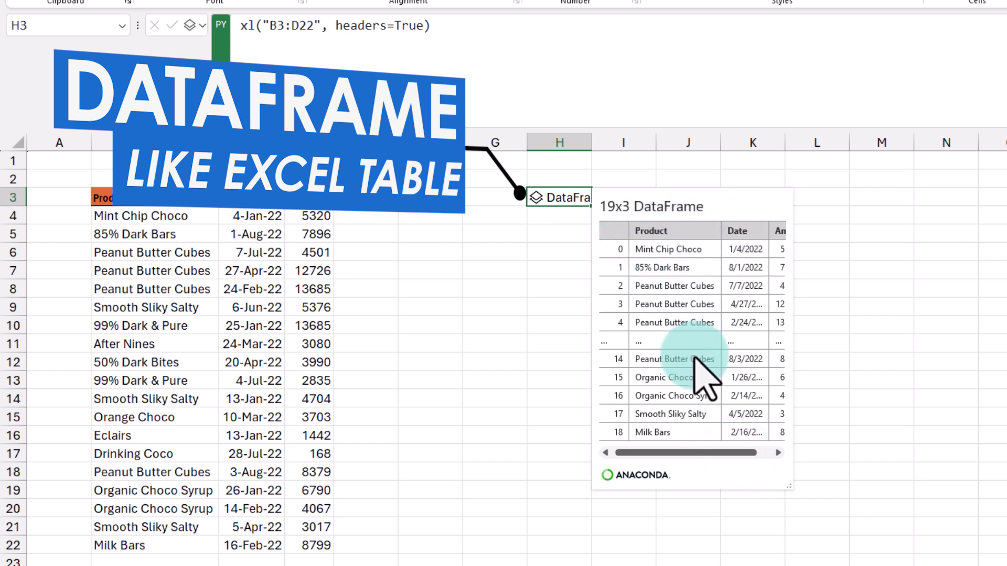
drag(714, 452, 709, 452)
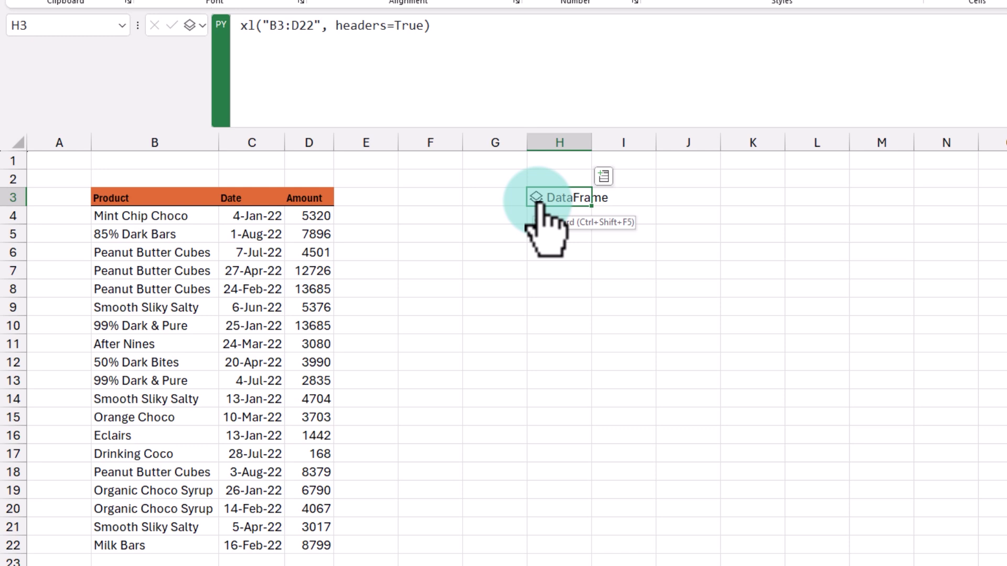
Step: Set H3's Python output to Excel Value and reselect its code
click(201, 25)
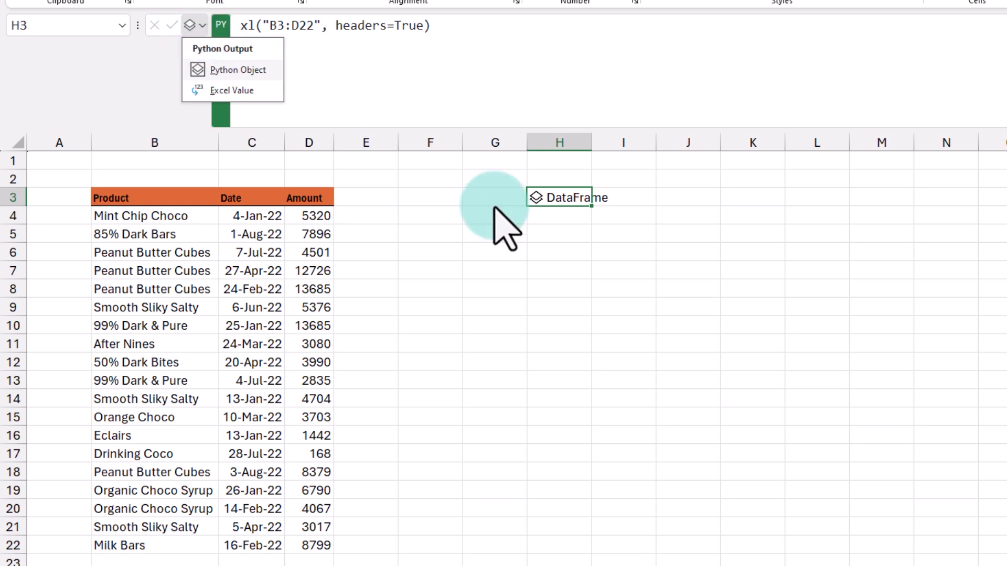
click(530, 216)
right_click(540, 197)
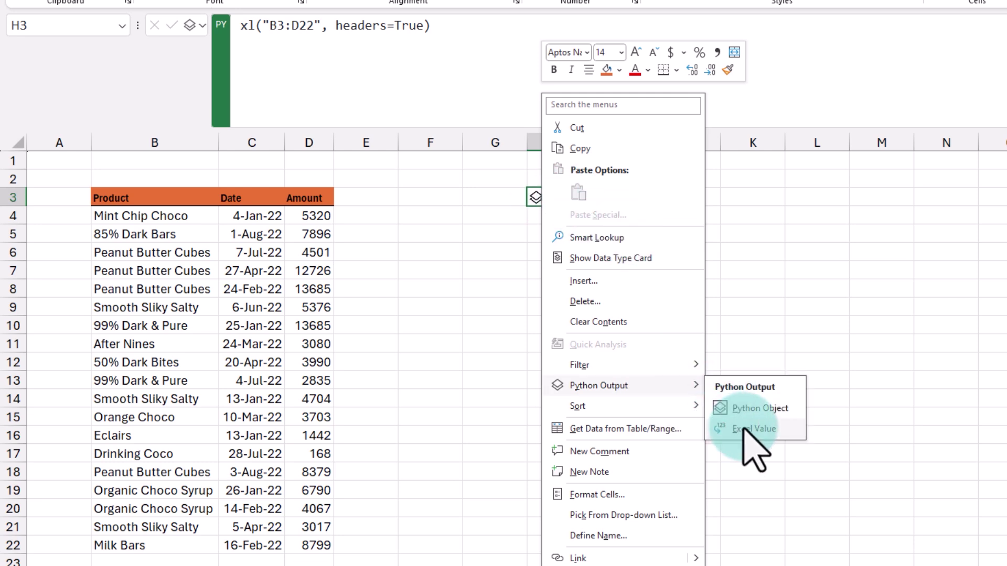
click(750, 429)
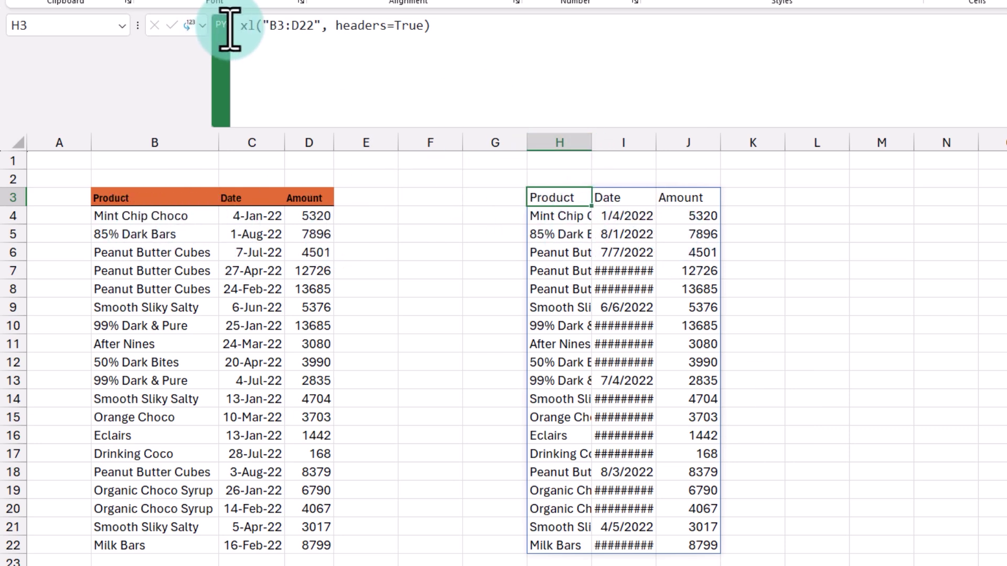
drag(234, 26, 435, 28)
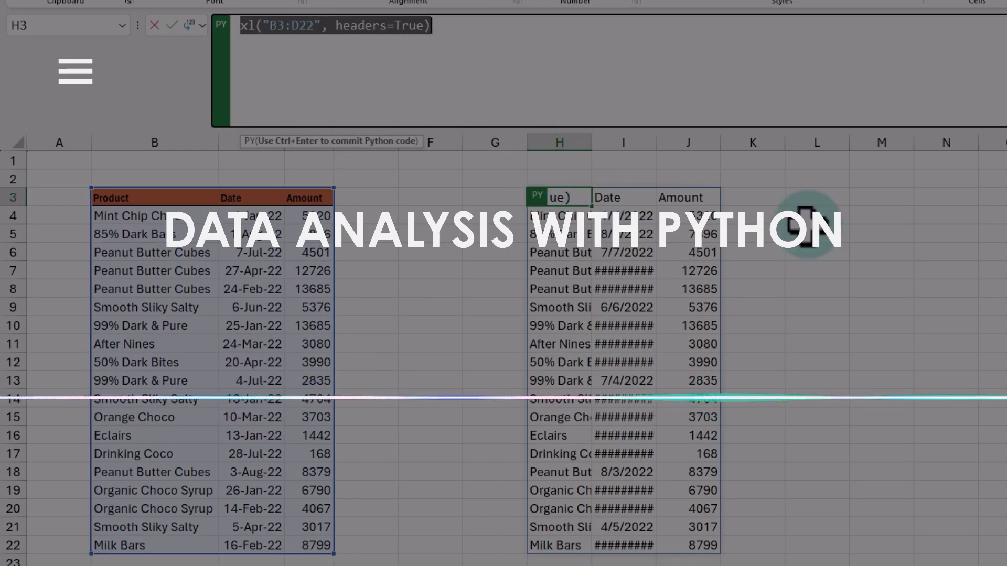
Step: Assign the table to choc and run choc.describe() in H3 to get Amount statistics
key(ctrl+Return)
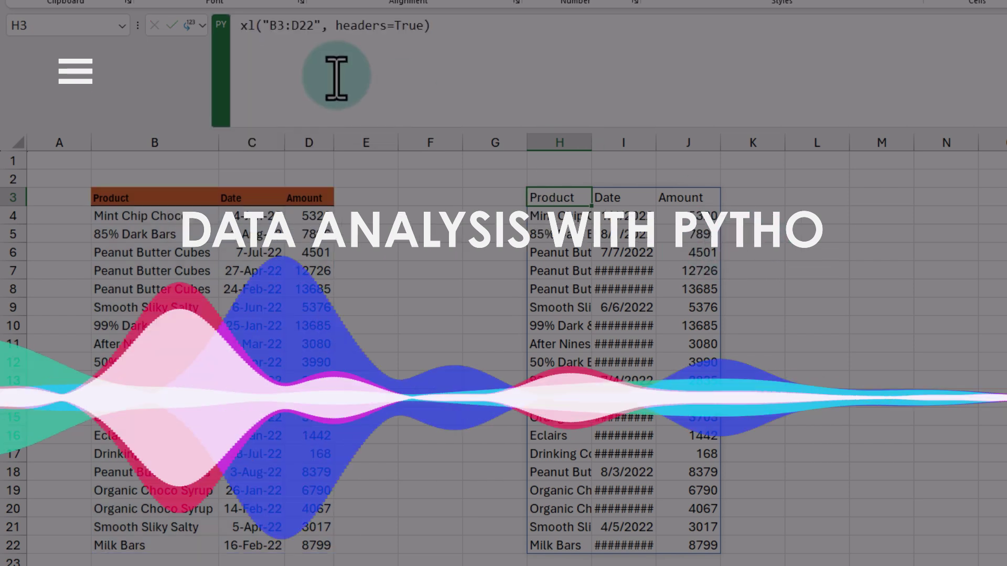
click(240, 26)
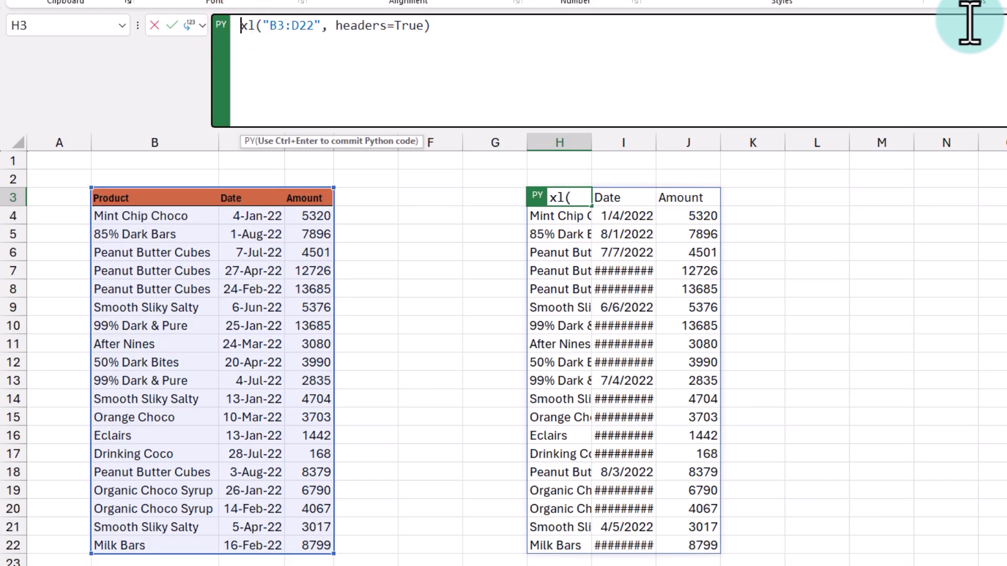
text(choc =)
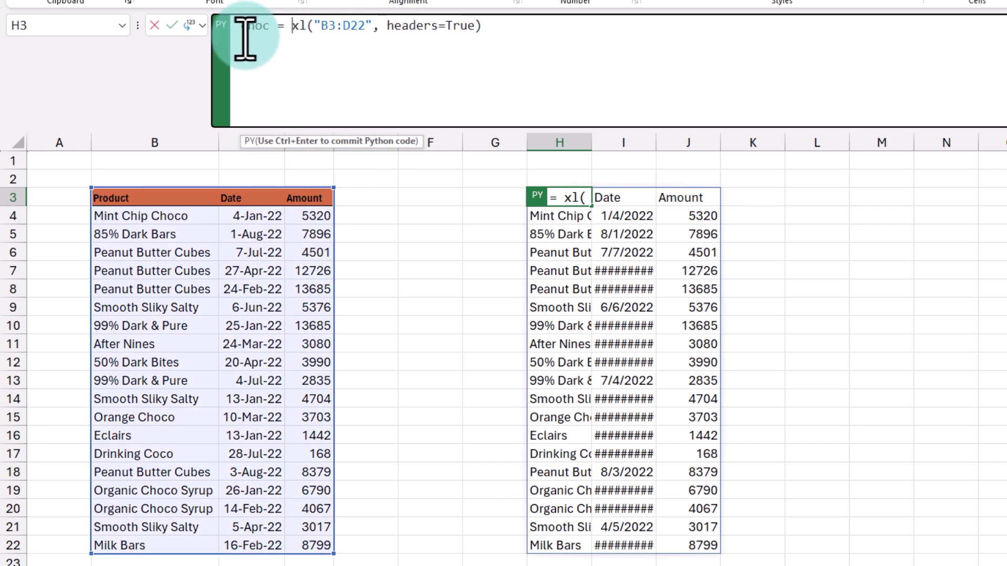
click(534, 27)
key(Return)
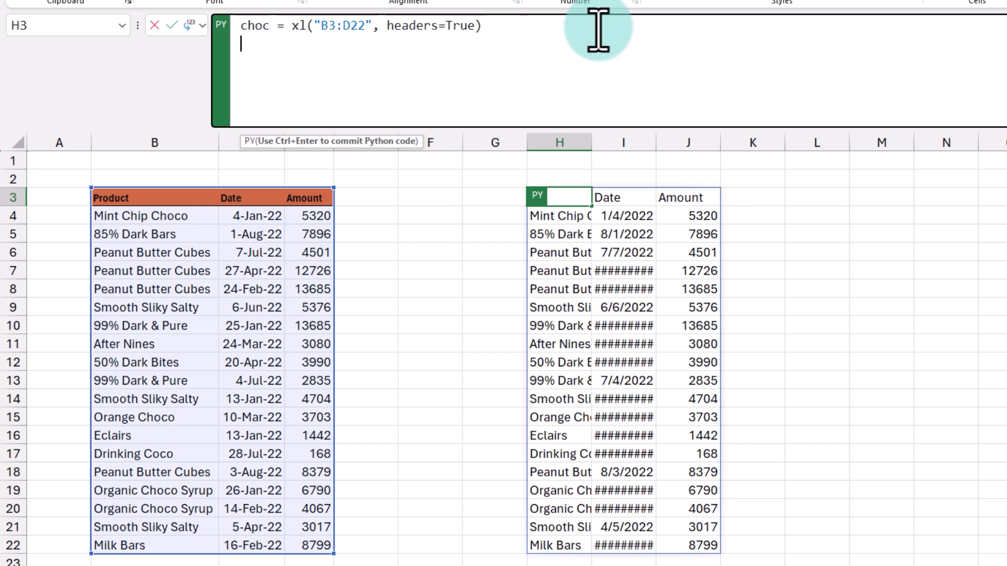
text(choc.des)
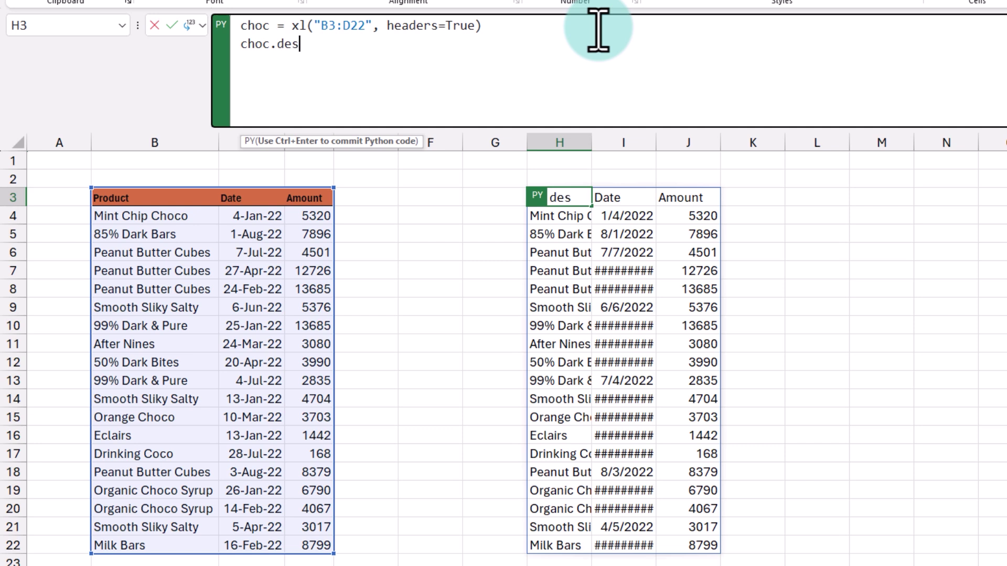
text(cribe())
key(ctrl+Return)
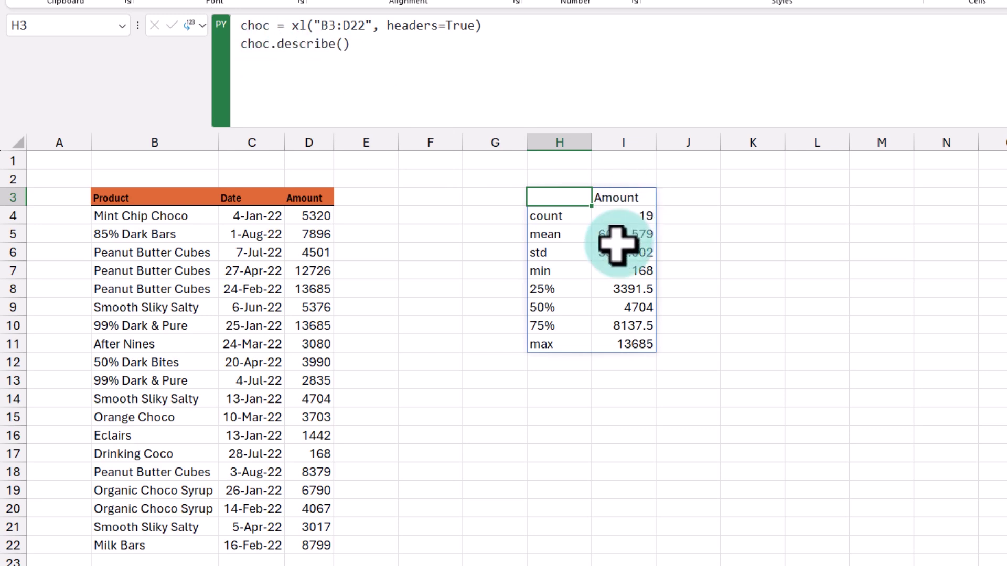
Step: Compare the count, mean and std statistics against the D3:D22 Amount column, then reopen H3's code
drag(150, 199, 299, 543)
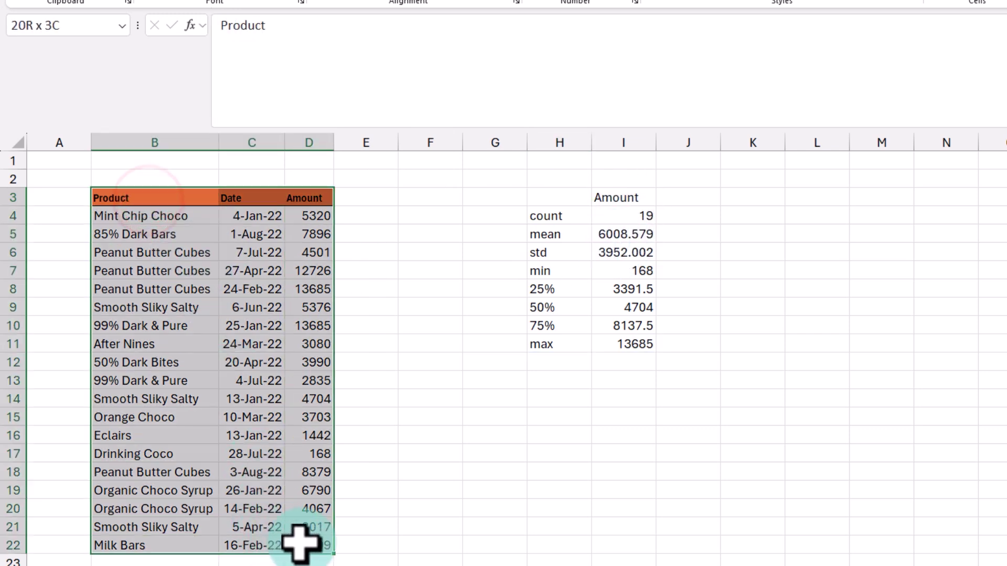
drag(304, 199, 304, 548)
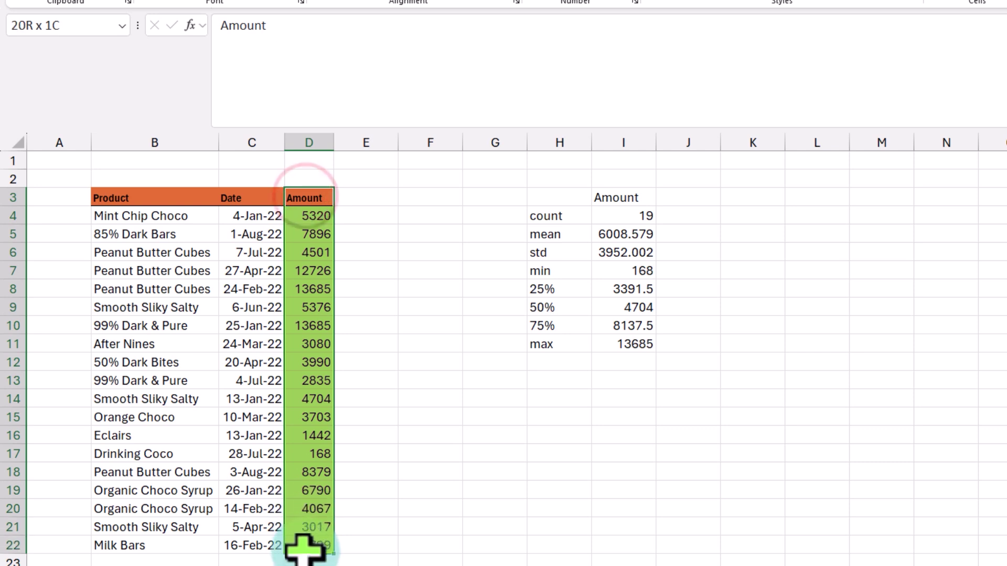
drag(630, 197, 632, 345)
click(629, 234)
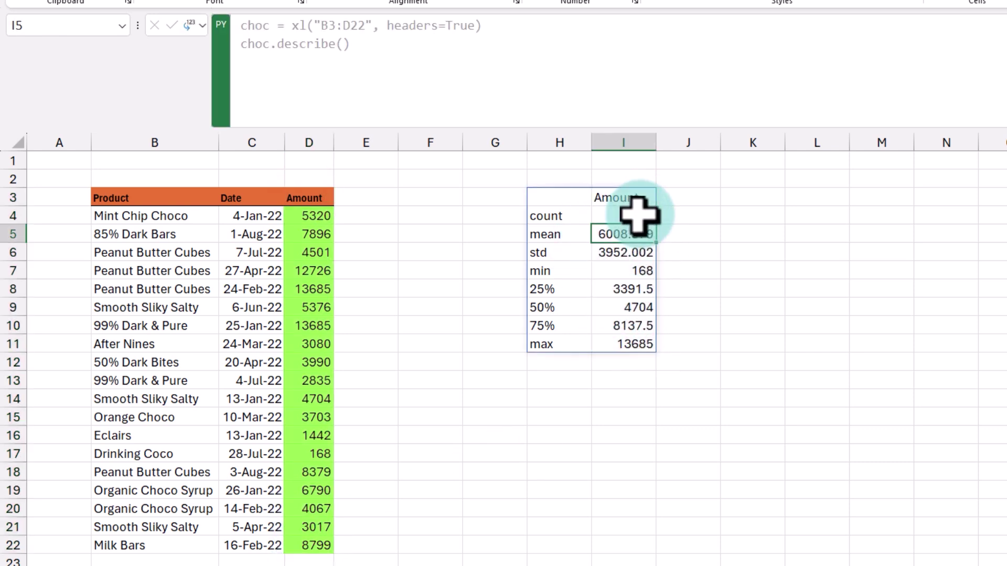
click(643, 215)
click(635, 236)
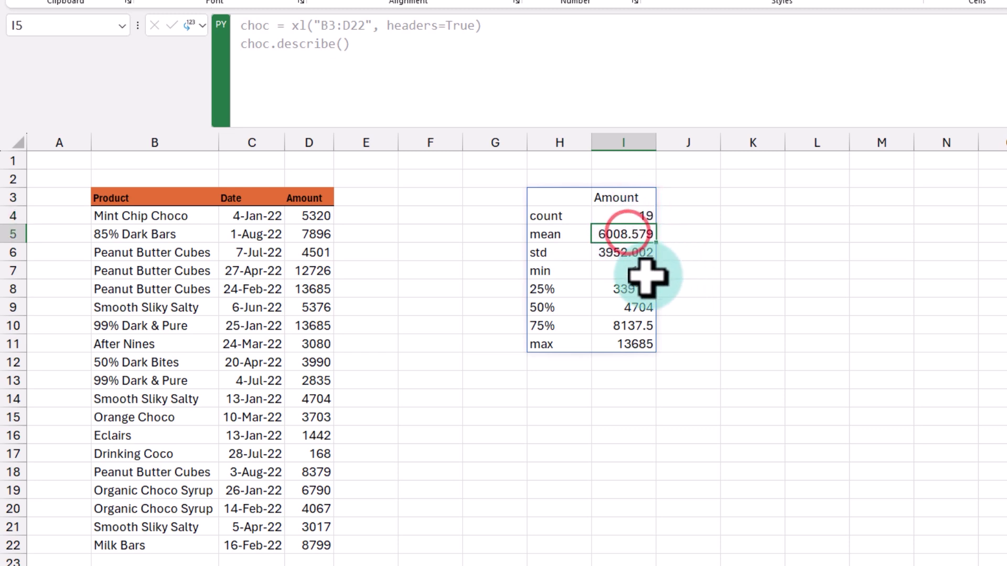
click(629, 252)
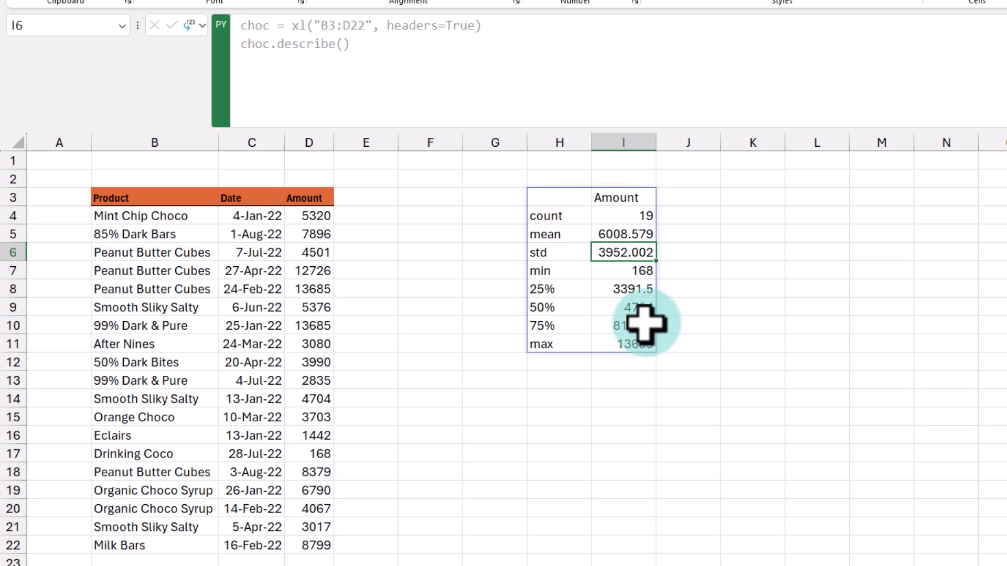
double_click(651, 181)
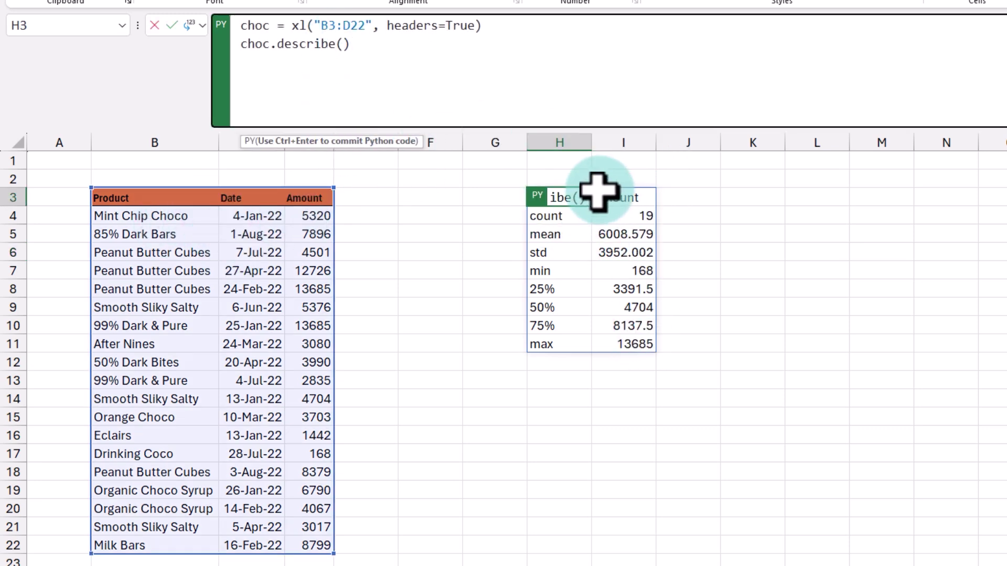
Step: Change the code to choc.describe(include="all") and select the H3:K16 summary
click(341, 44)
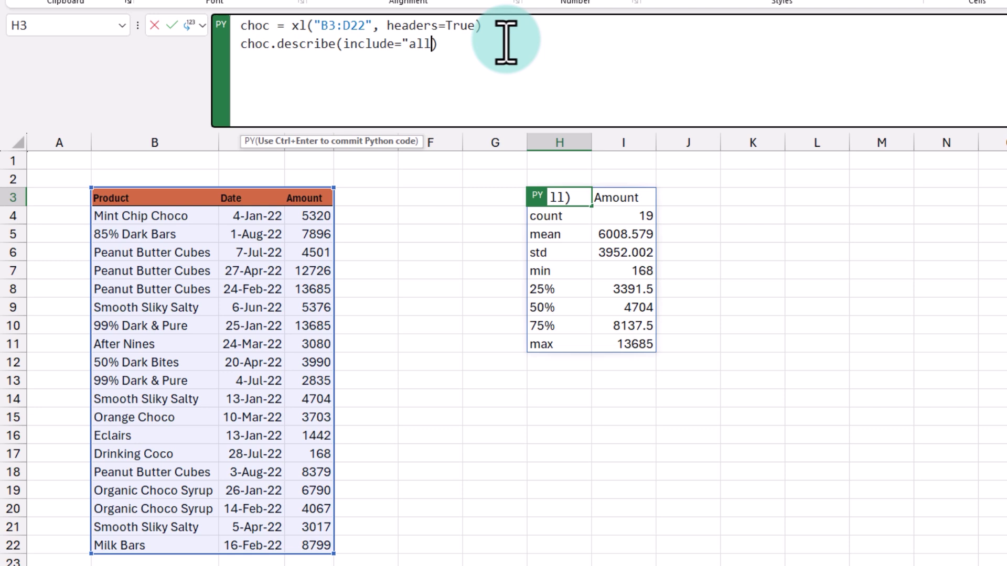
key(ctrl+Return)
drag(547, 196, 813, 377)
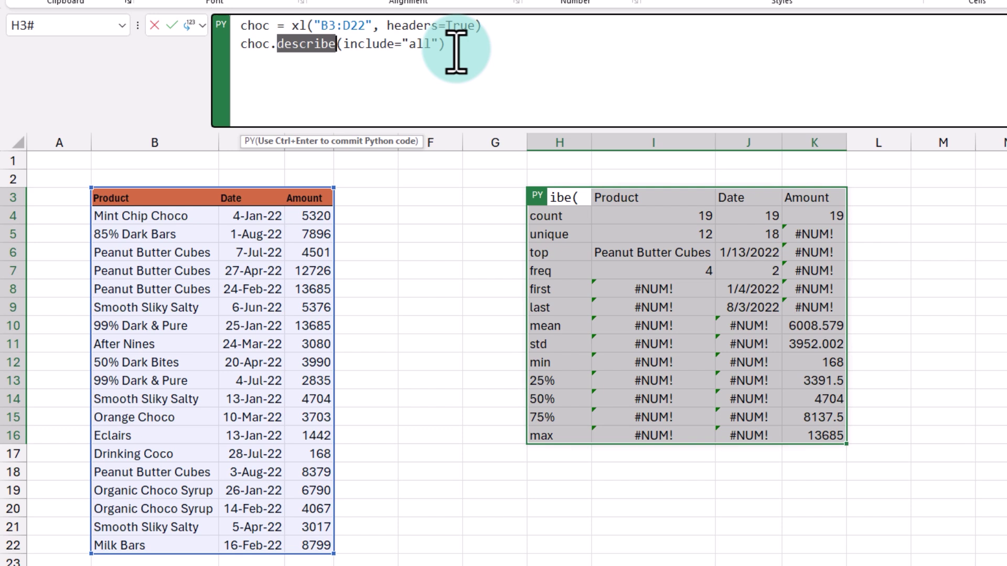
Step: Scroll through the pandas General functions reference page in Chrome
click(455, 49)
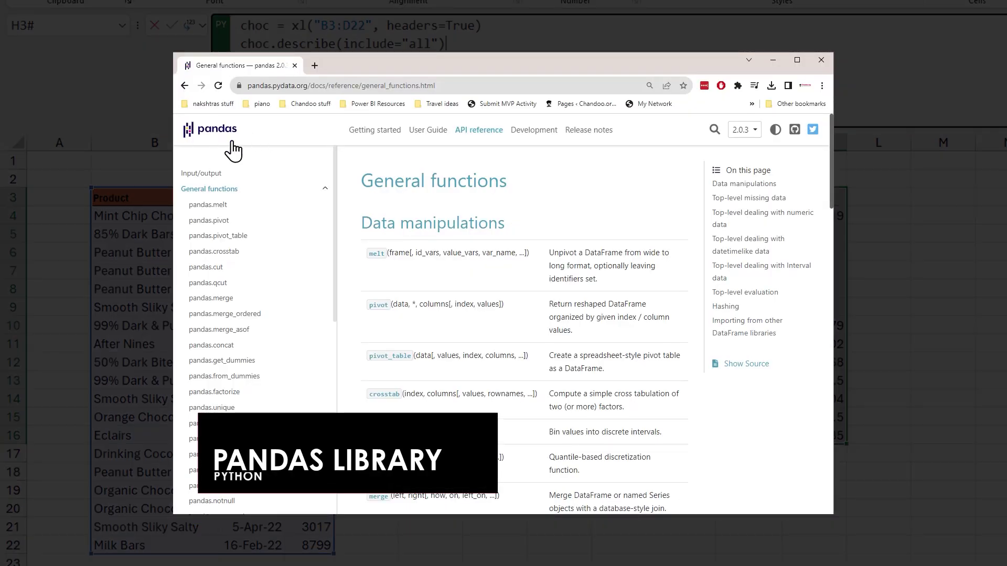
scroll(545, 235, down, 15)
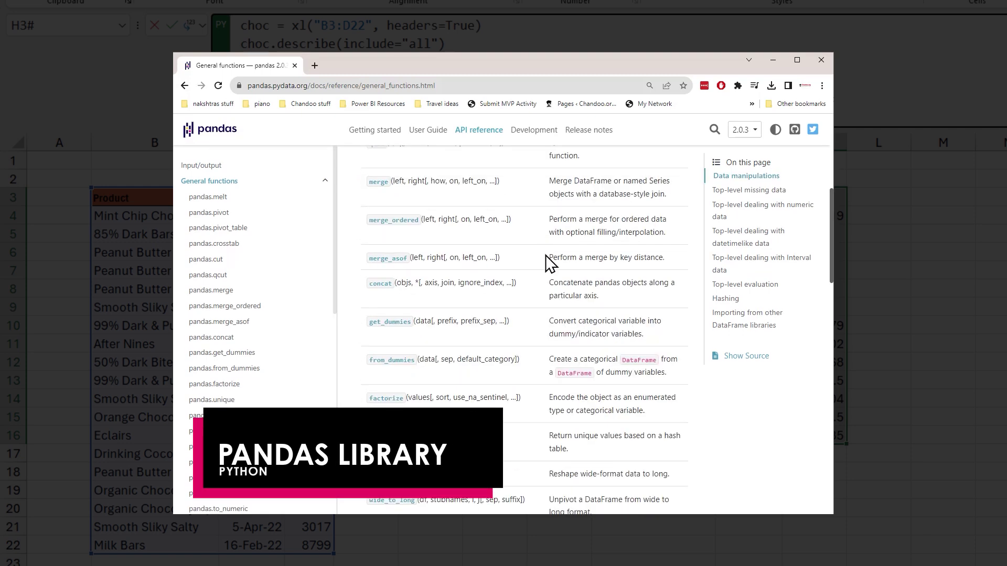
scroll(548, 265, down, 7)
scroll(546, 257, down, 5)
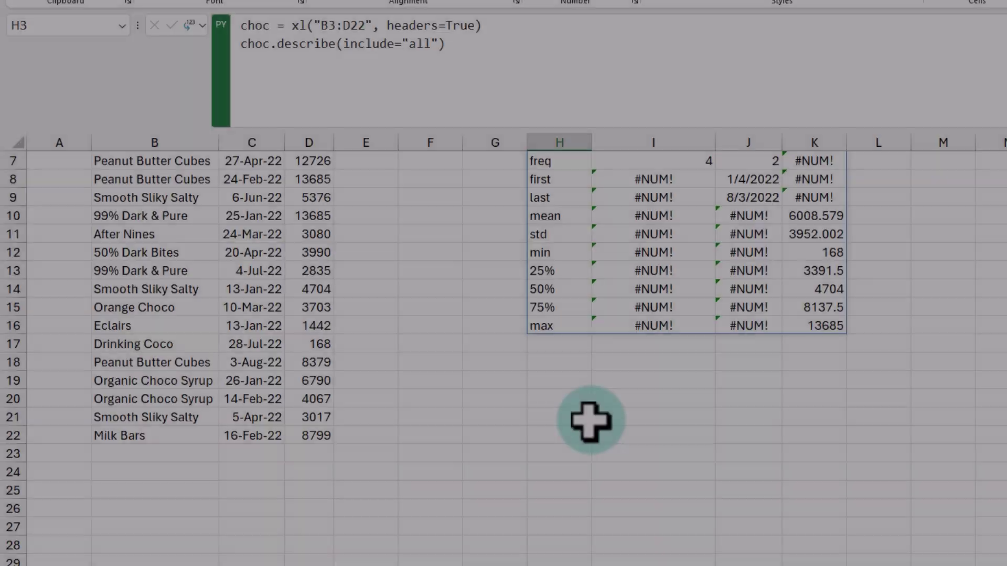
Step: Enter choc.head() as a Python formula in H31 and output it as Excel values
scroll(589, 422, down, 4)
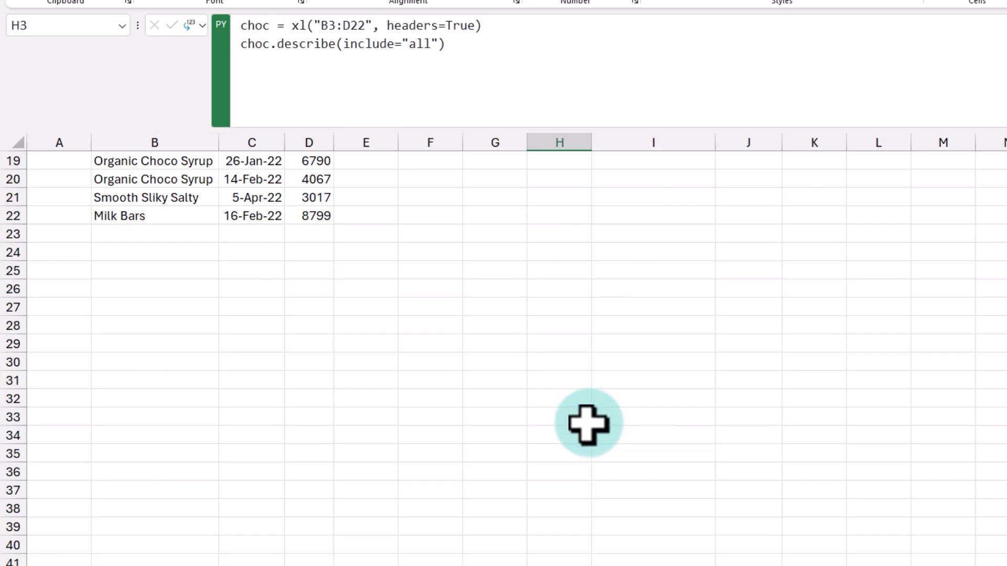
click(552, 376)
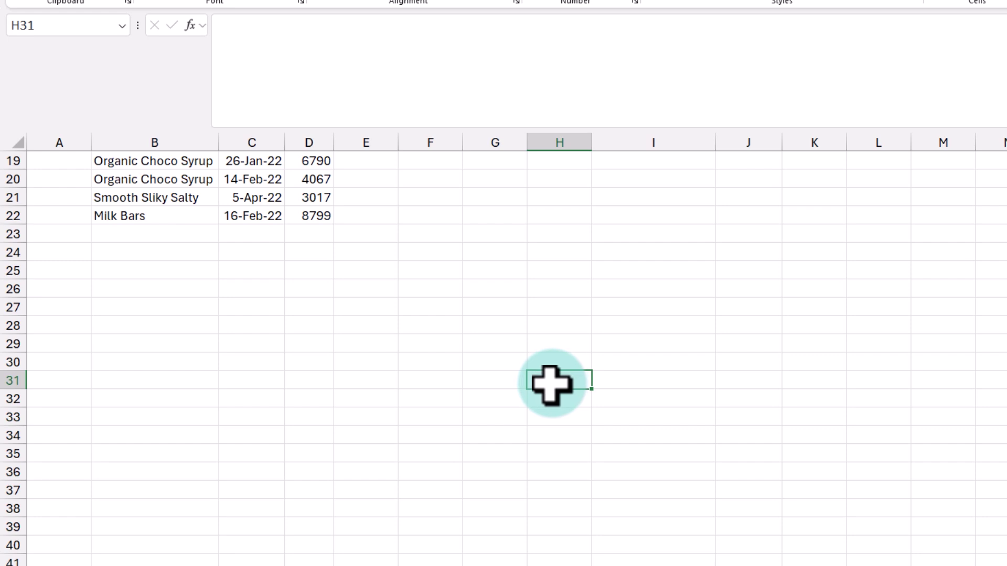
key(ctrl+alt+shift+p)
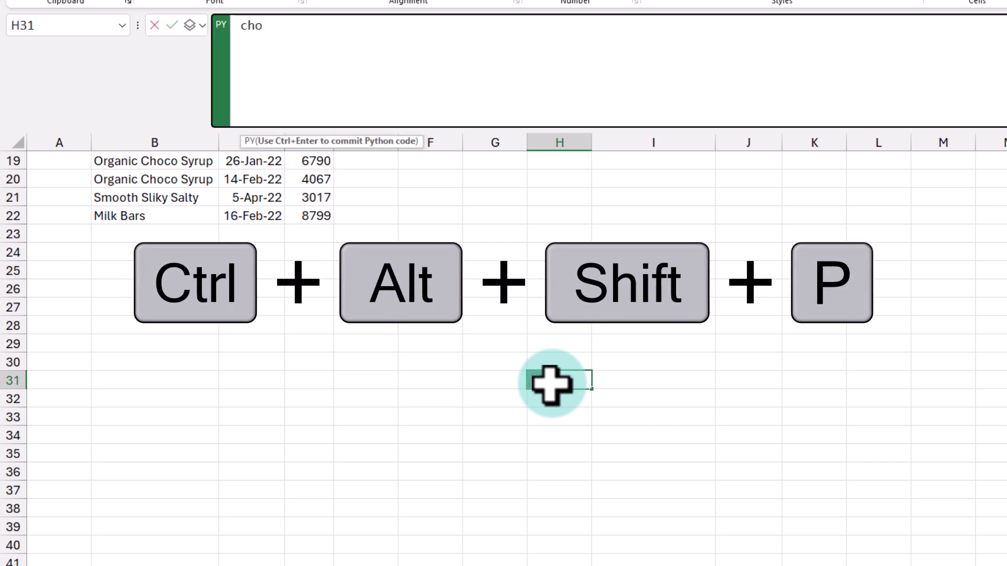
text(choc.head())
key(ctrl+Return)
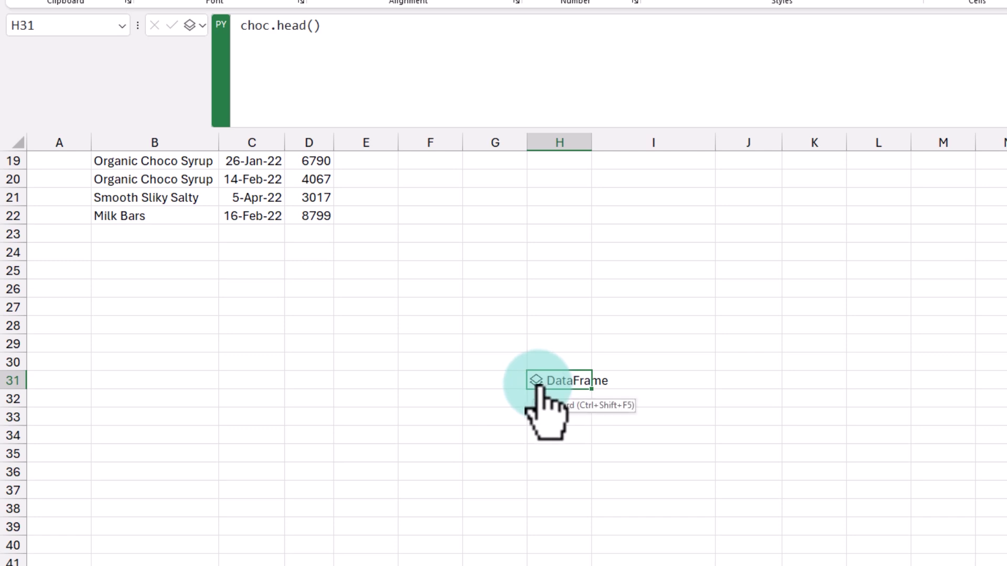
click(201, 24)
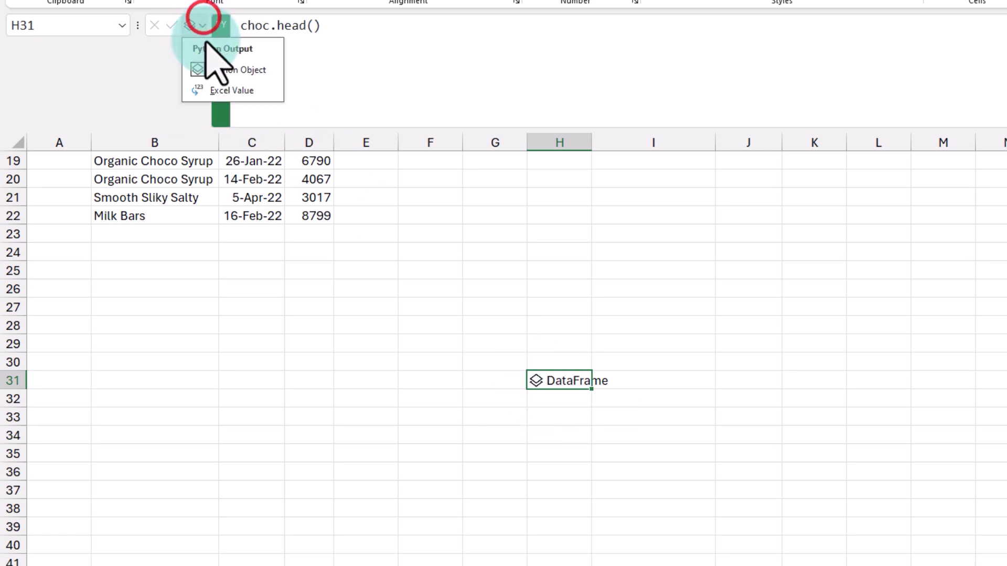
click(216, 91)
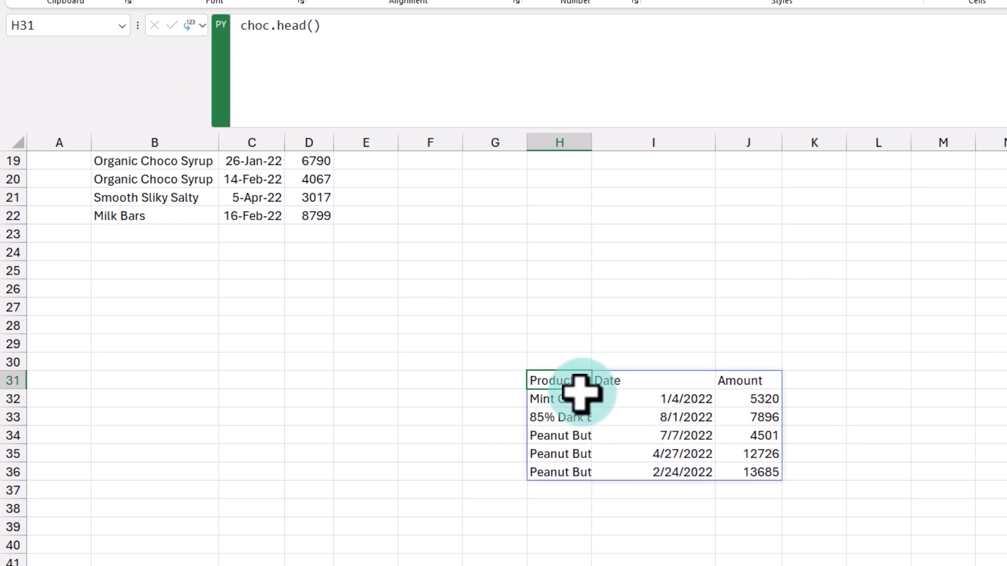
drag(564, 397, 755, 471)
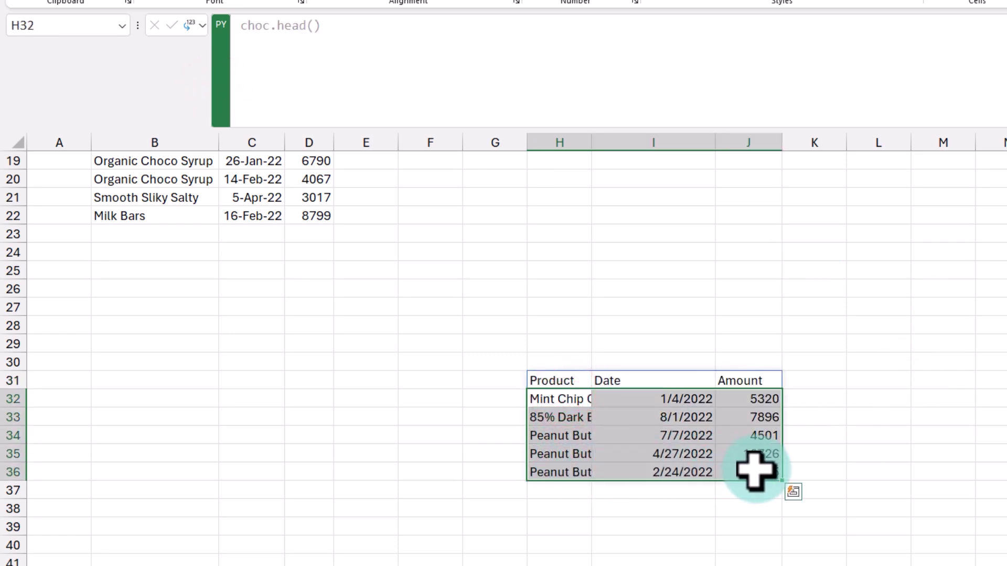
key(Up)
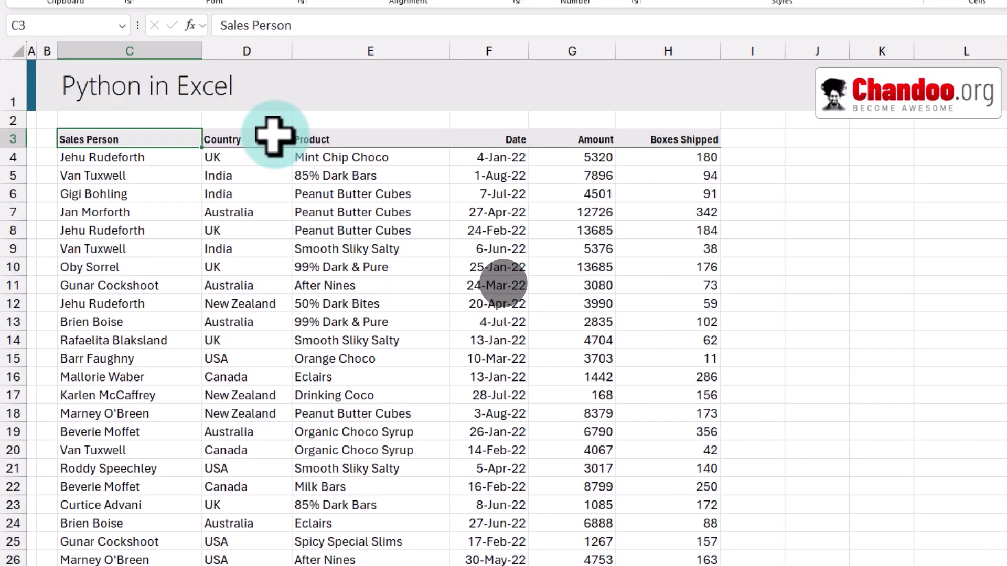
Step: Scroll through the sales data rows and select cell K4
scroll(414, 349, down, 13)
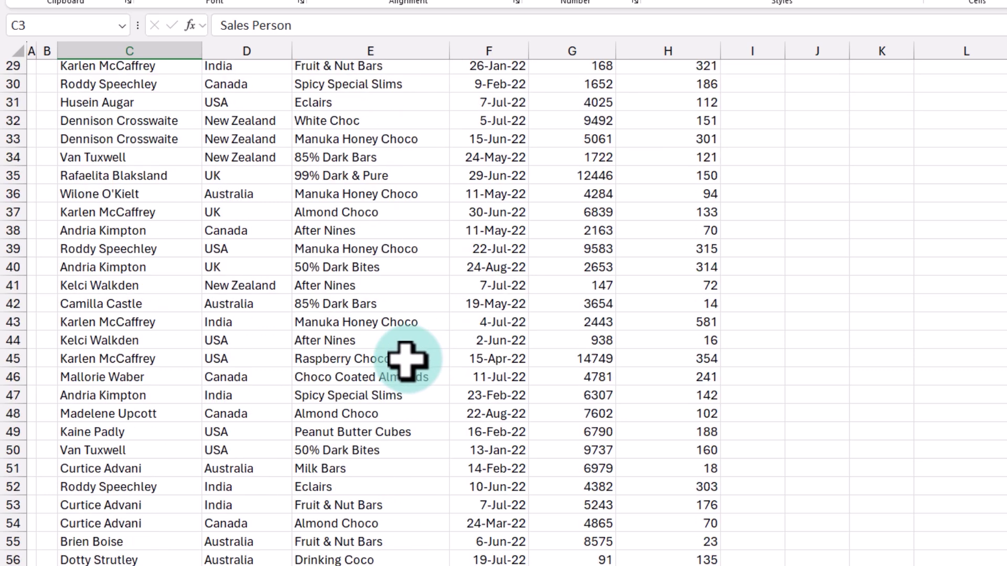
scroll(406, 361, down, 6)
scroll(406, 361, up, 19)
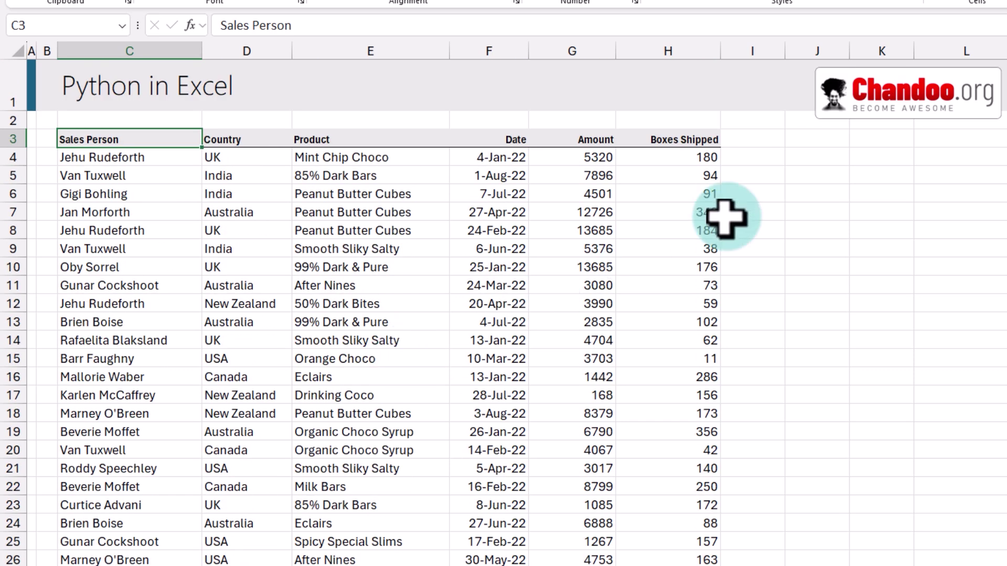
click(881, 157)
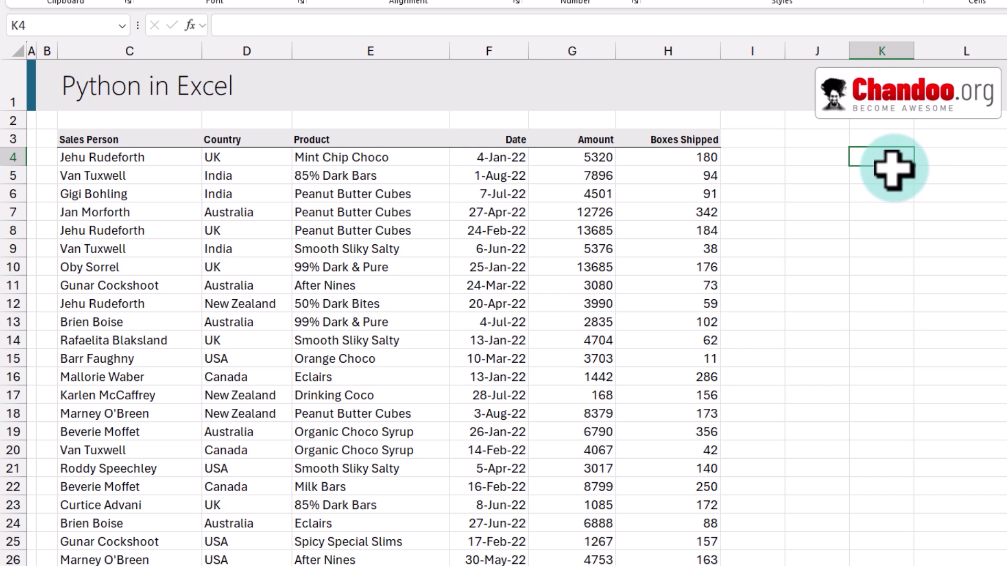
Step: Load C3:H1097 with headers into df in K4, then begin a Python formula in K9
key(ctrl+alt+shift+p)
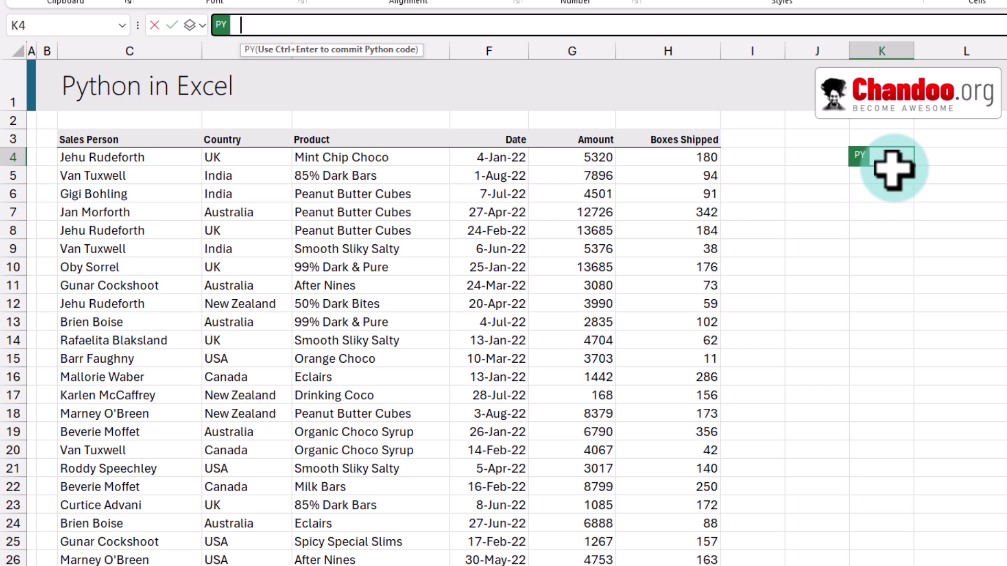
text(c)
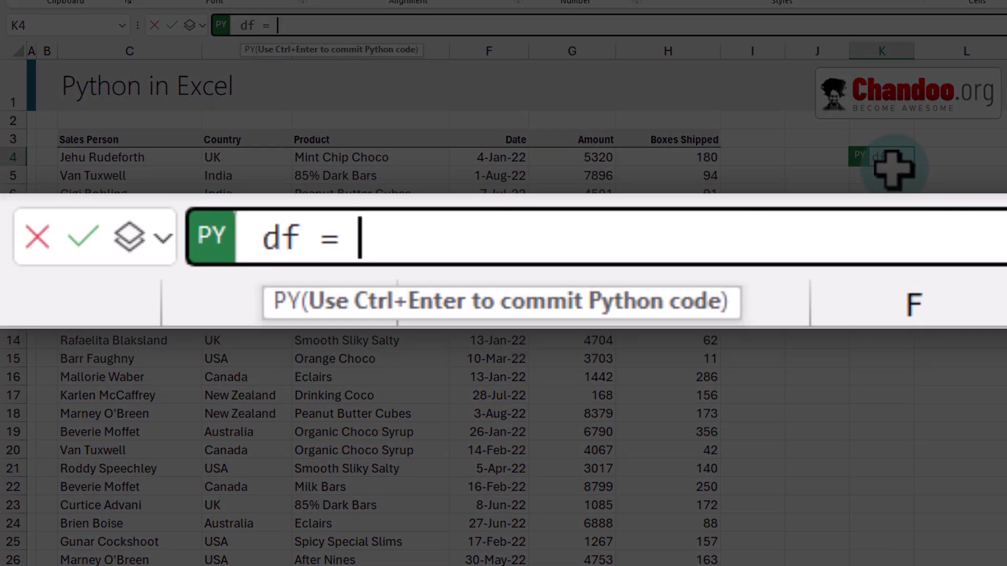
click(72, 133)
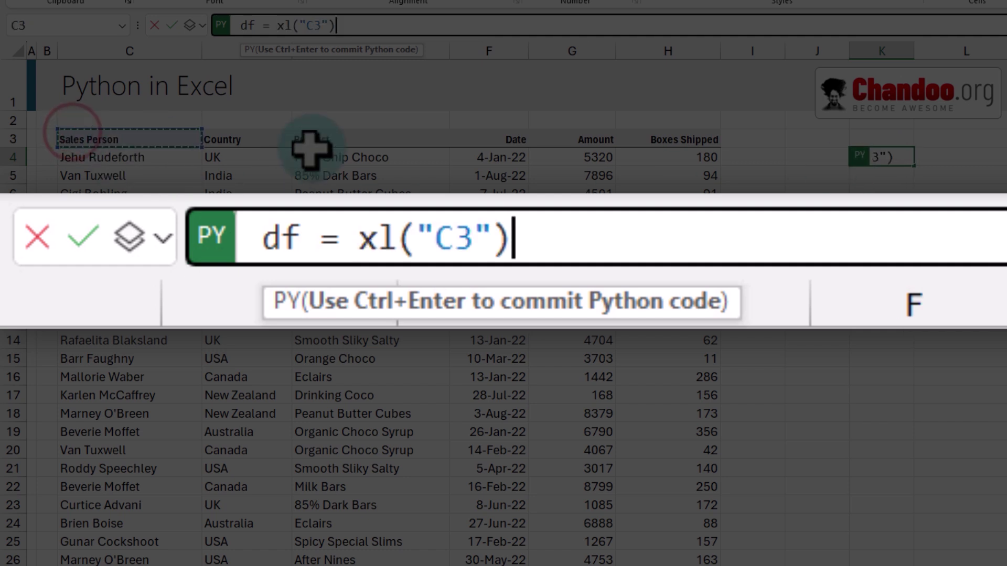
key(ctrl+shift+Right)
key(ctrl+shift+Down)
key(ctrl+Return)
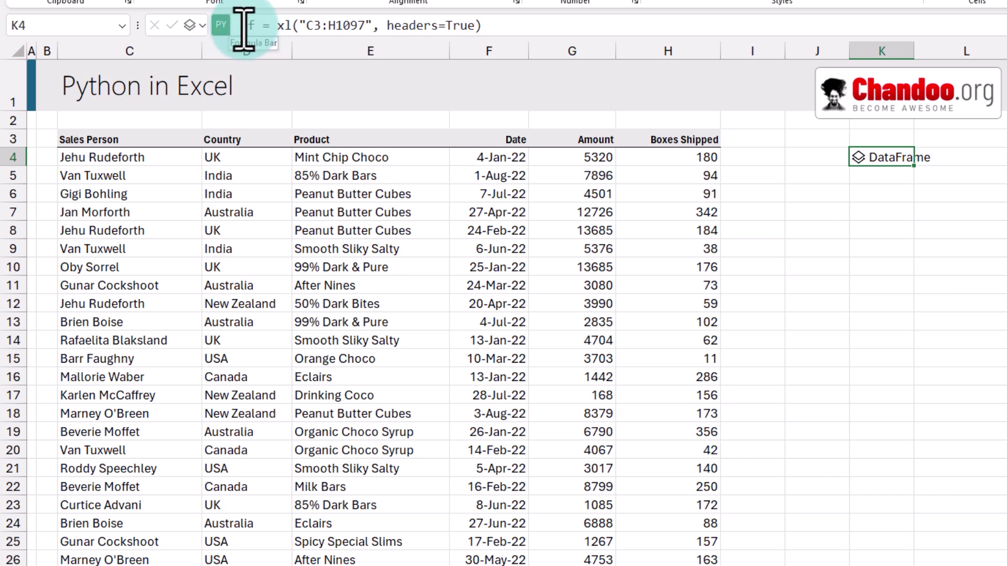
click(875, 250)
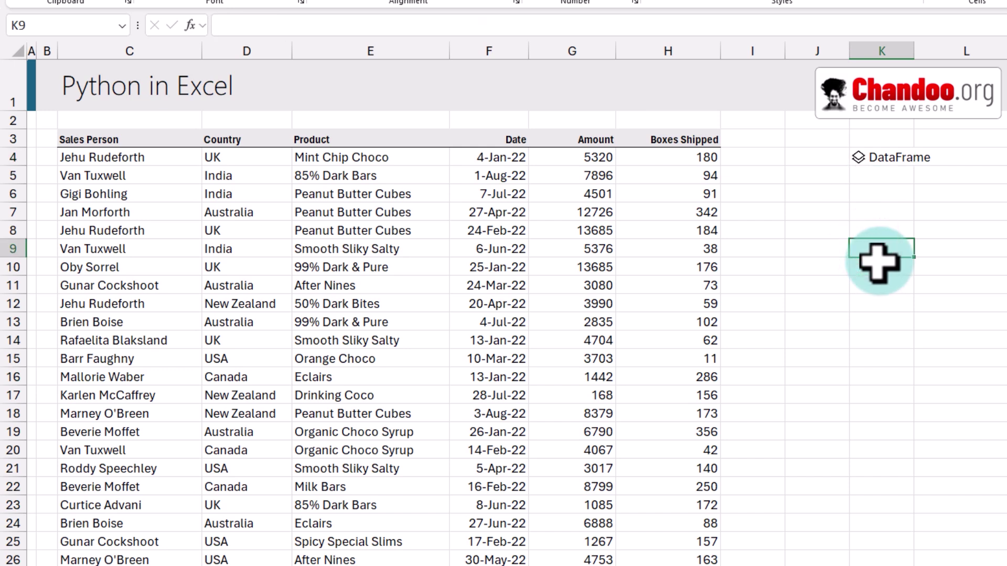
key(ctrl+alt+shift+p)
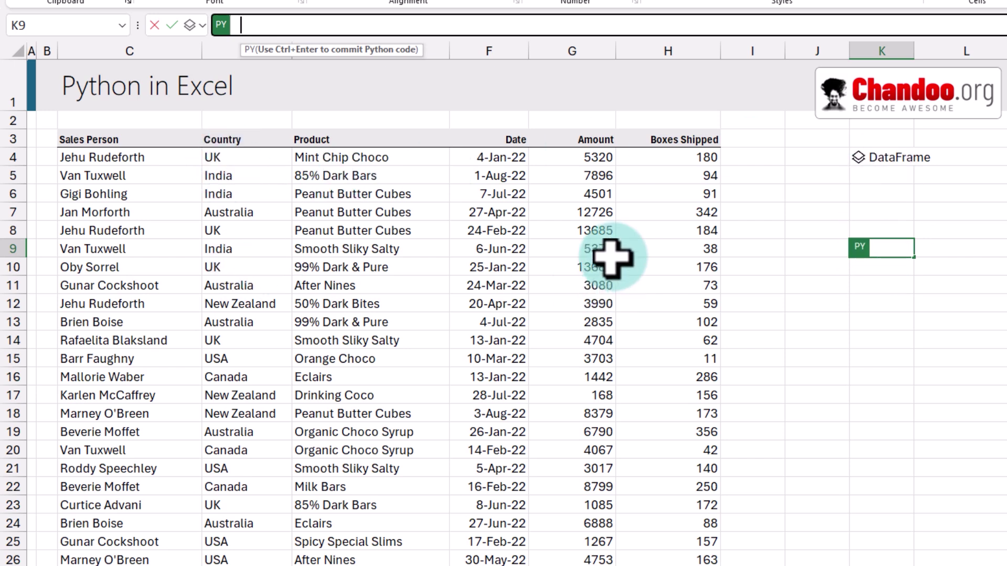
Step: Change K9's Python code to df.groupby("Country").sum() and return it as Excel values
click(993, 26)
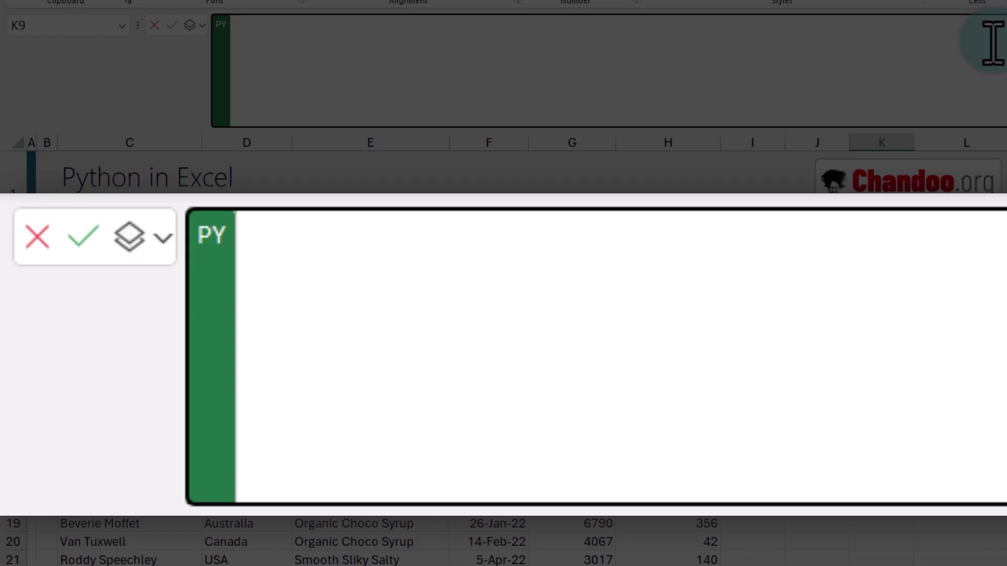
text(f.groupby()
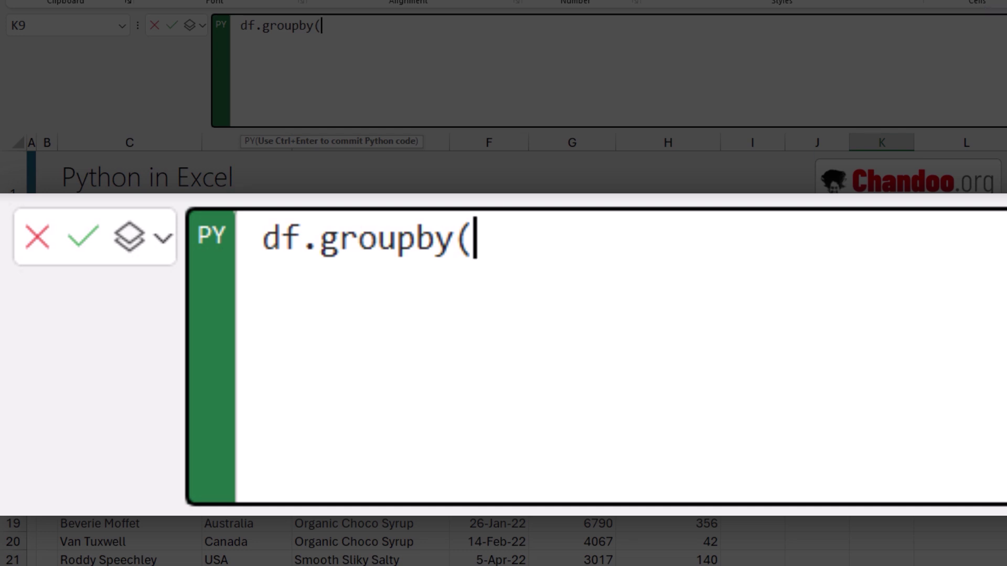
text("Country").sum()
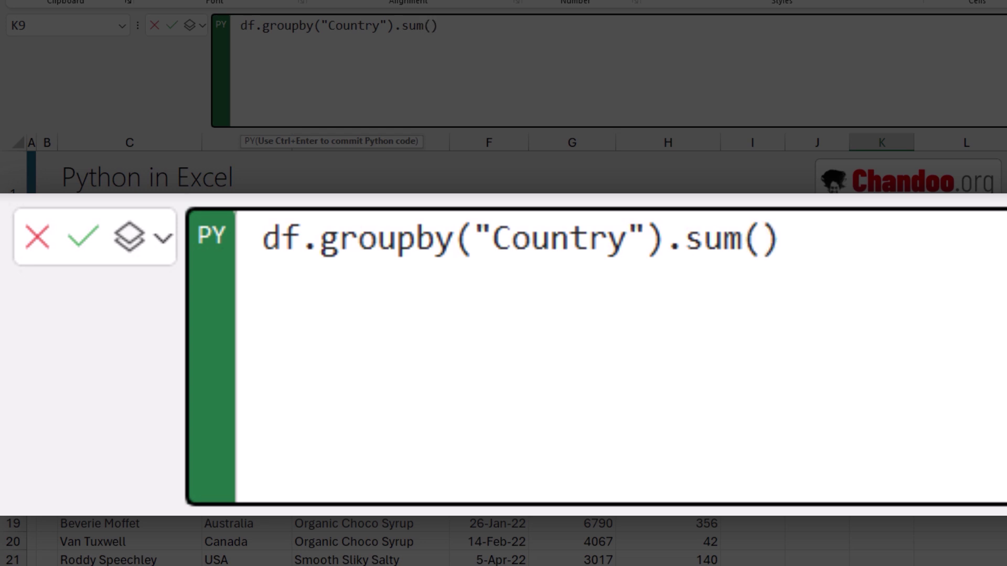
key(ctrl+Return)
click(857, 342)
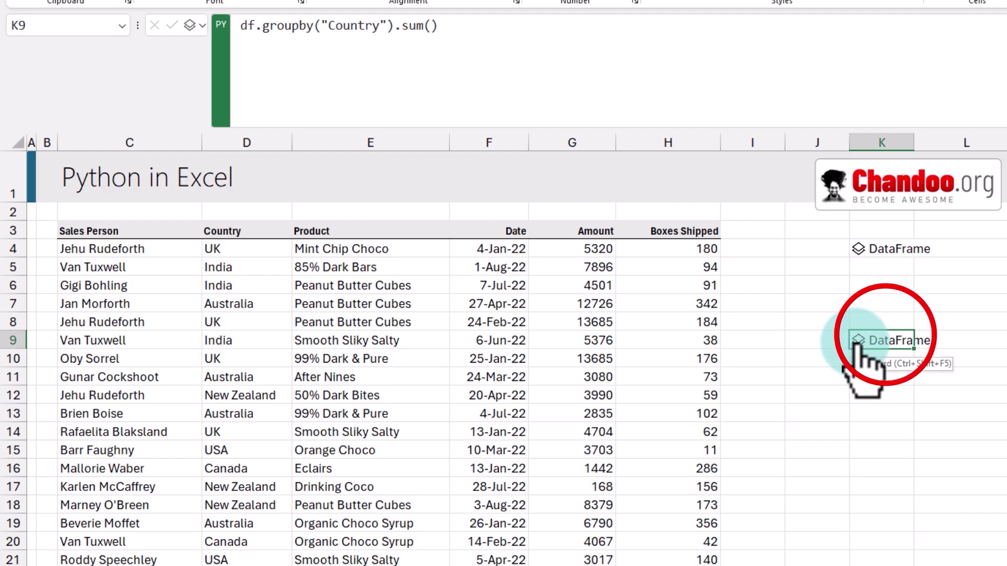
click(195, 25)
click(216, 92)
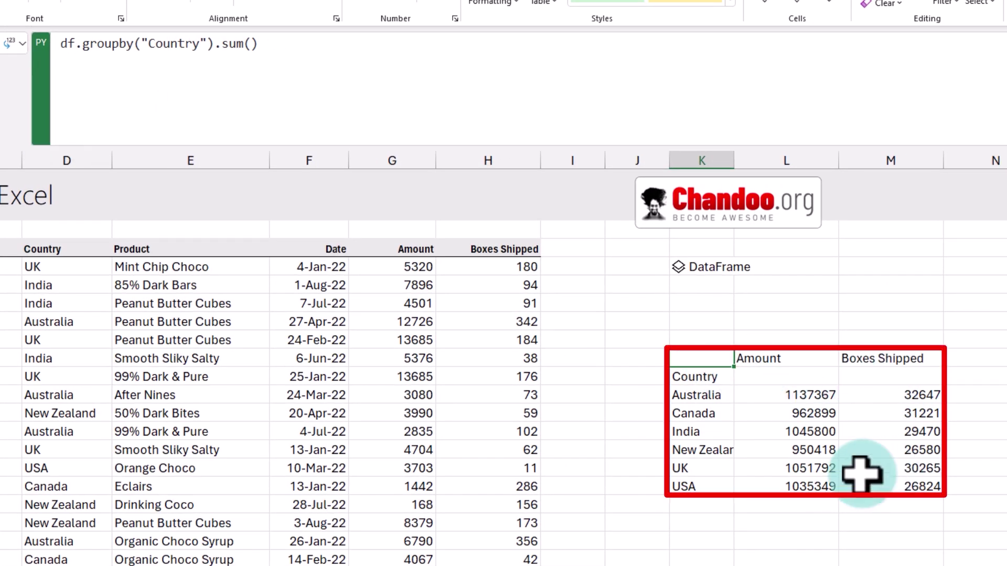
Step: Inspect the spilled country names, Amount totals and Boxes Shipped totals, including Australia's Amount
drag(699, 395, 702, 491)
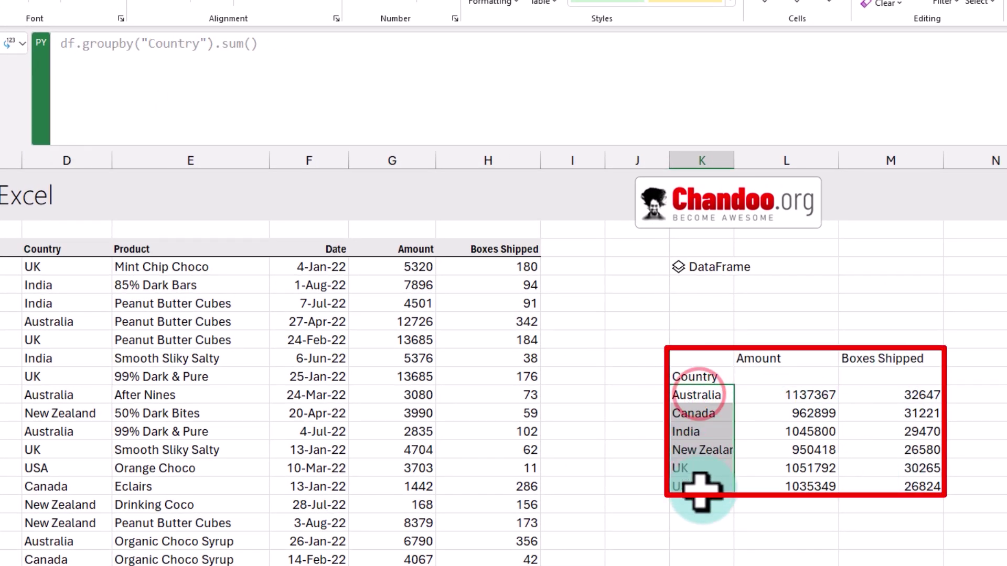
drag(810, 395, 838, 479)
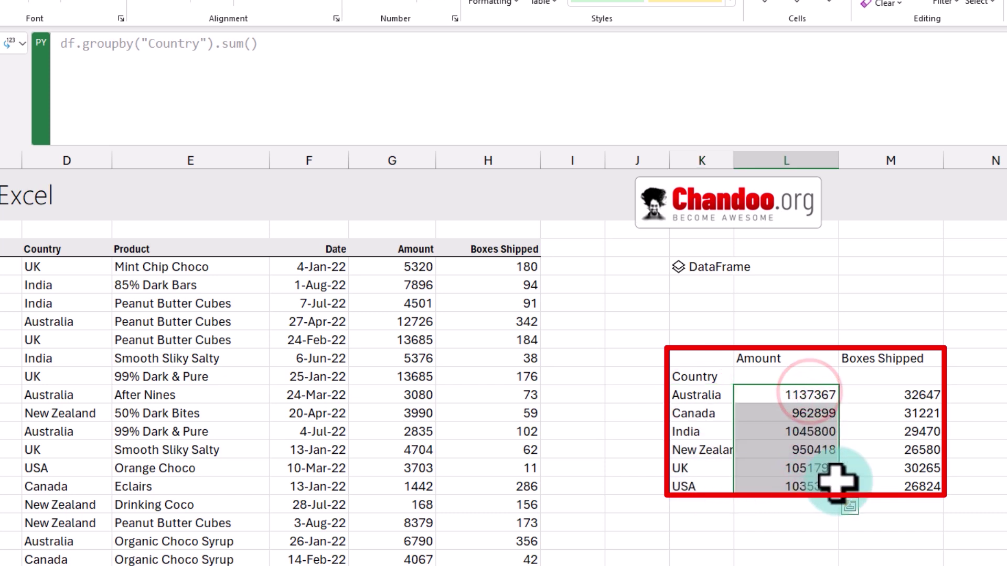
drag(873, 393, 909, 488)
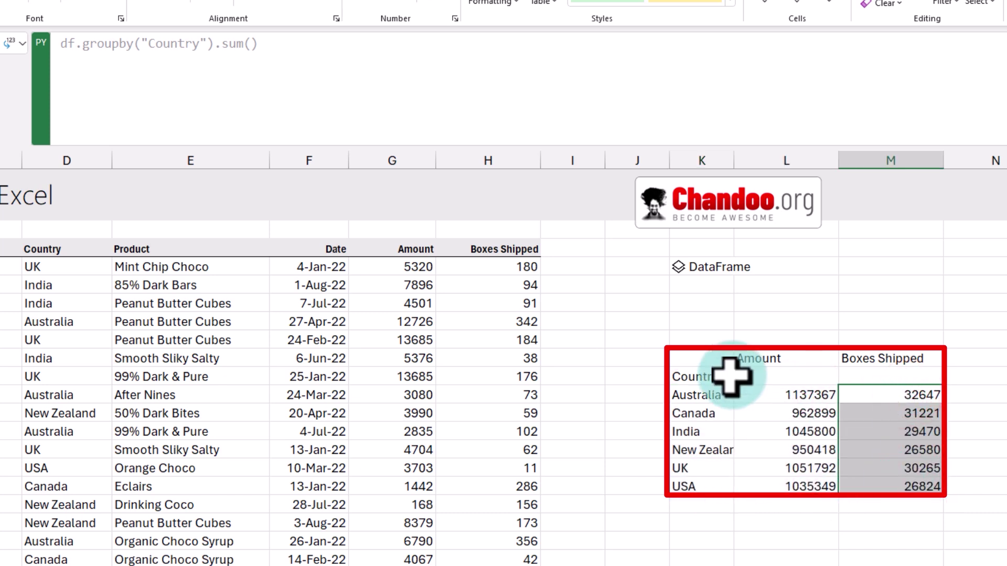
click(755, 394)
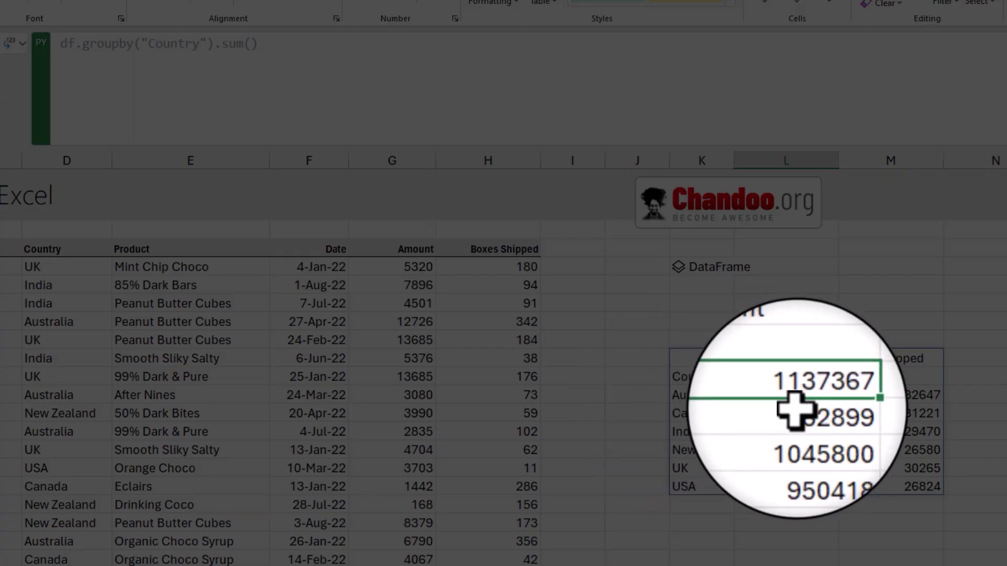
Step: Enter =SUMIFS(G4:G1097,D4:D1097,"Australia") in the empty cell below the summary
click(697, 543)
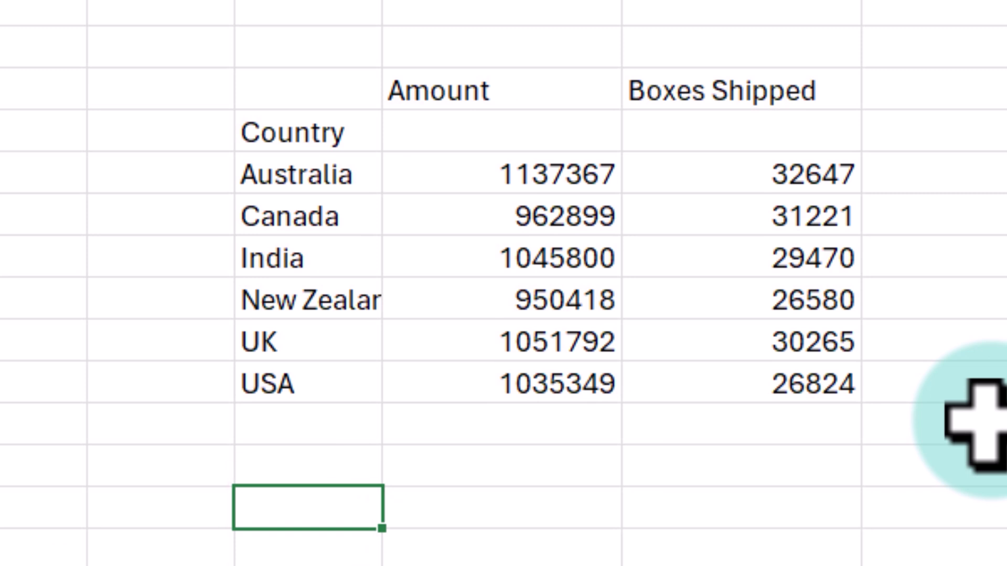
text(=sumifs)
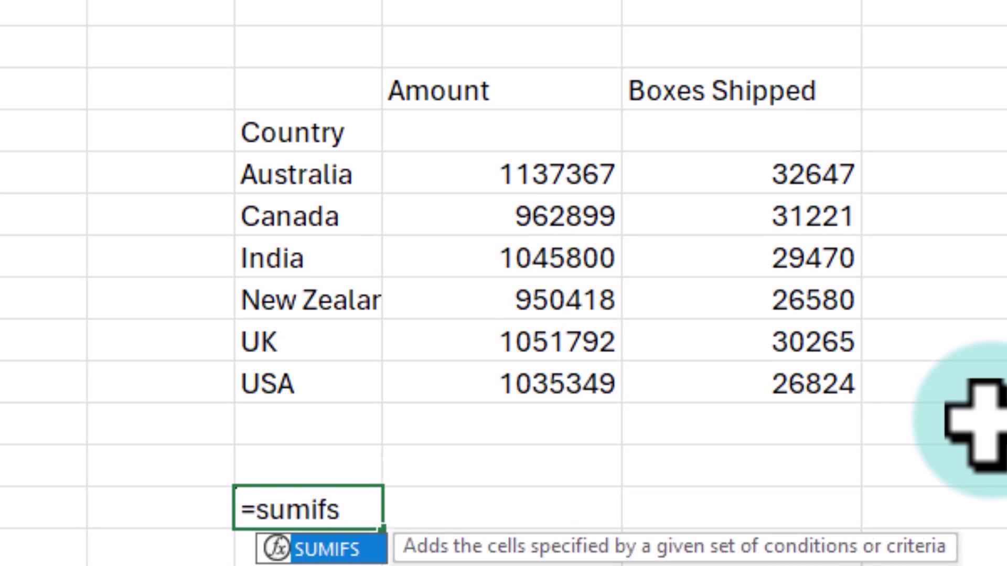
key(Tab)
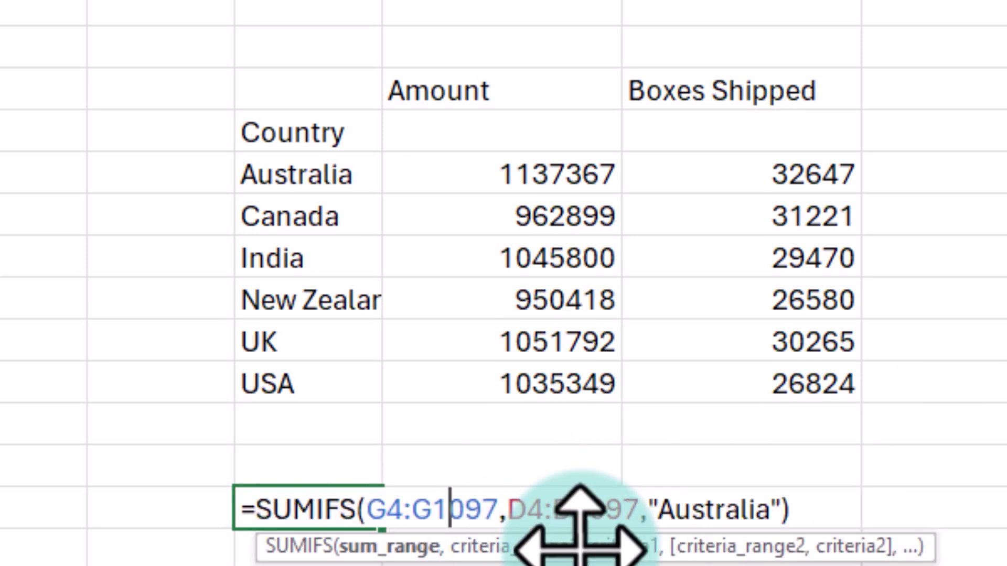
click(573, 509)
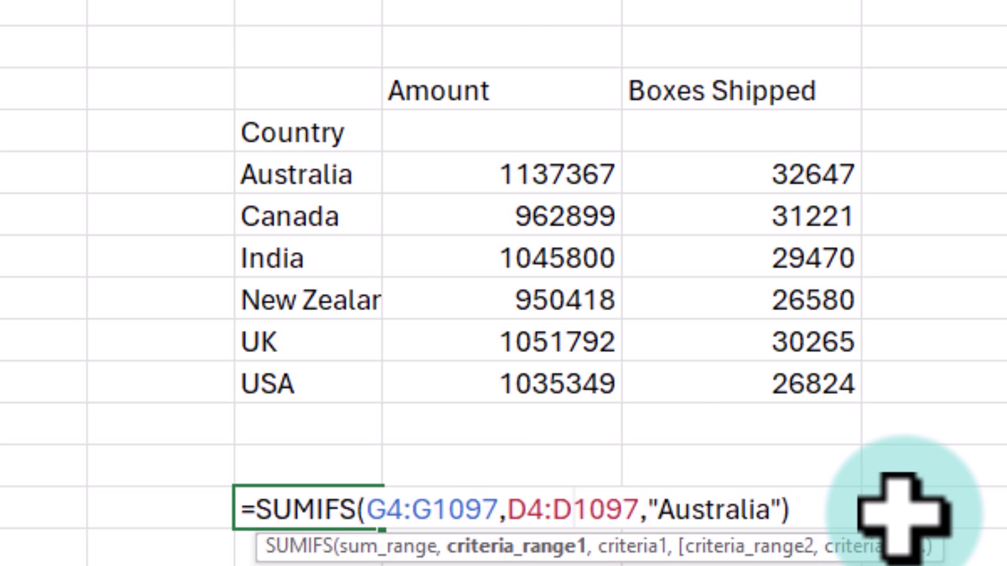
key(ctrl+Return)
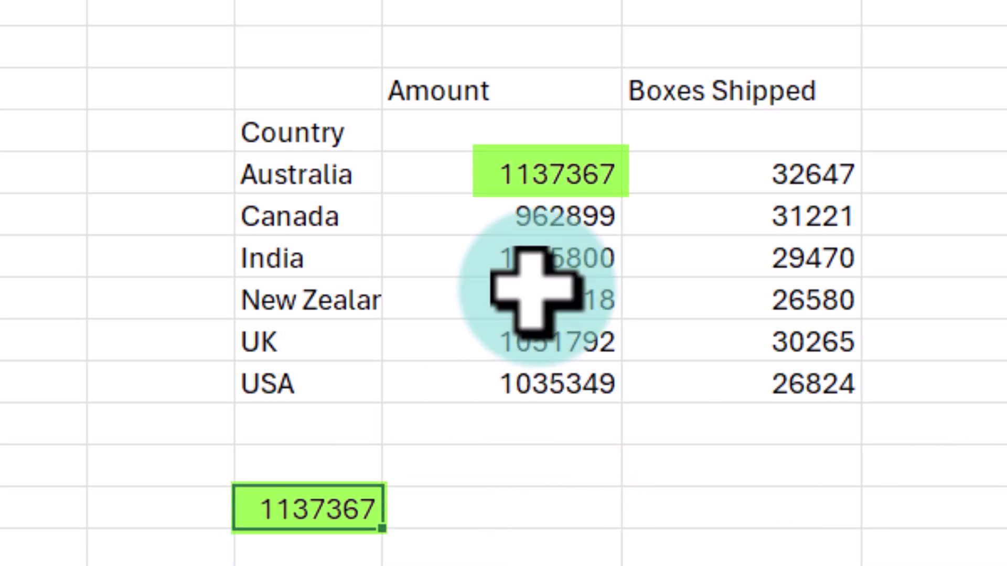
Step: Compare the SUMIFS result of 1137367 with the Python Australia and Canada Amount totals
click(559, 212)
click(545, 178)
click(344, 411)
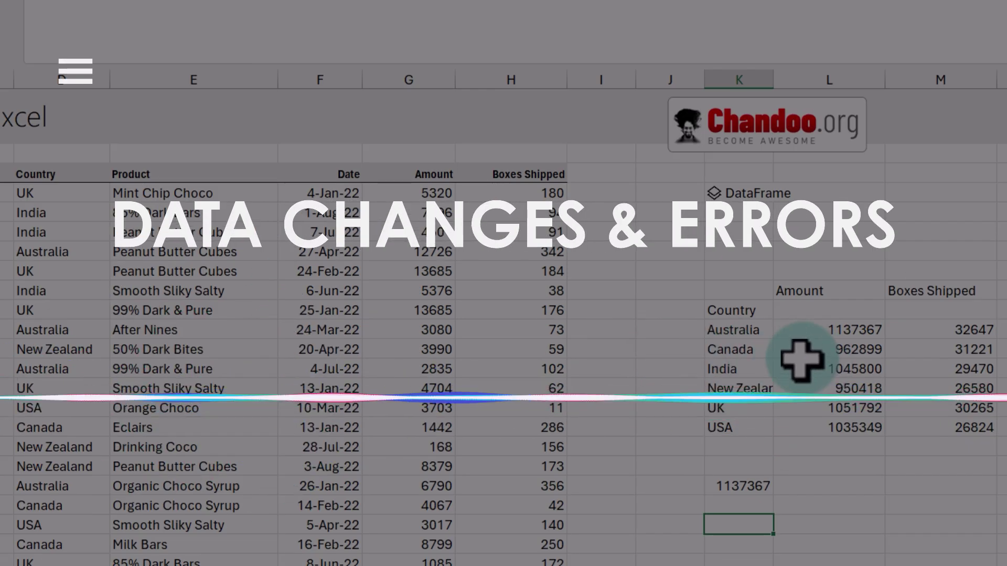
click(420, 195)
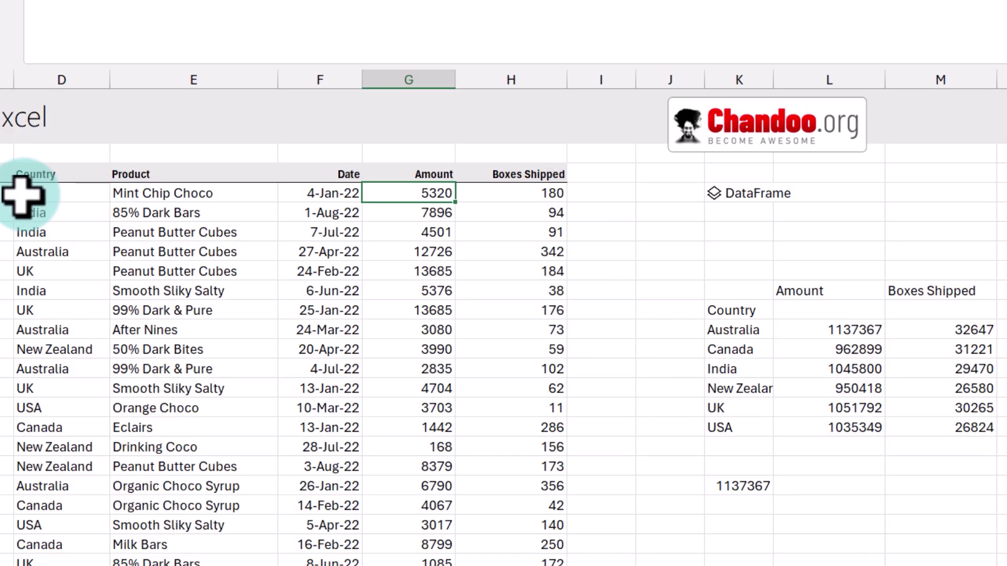
Step: Change the first Amount in G4 from 5320 to 15320 and confirm the UK total becomes 1061792
click(26, 195)
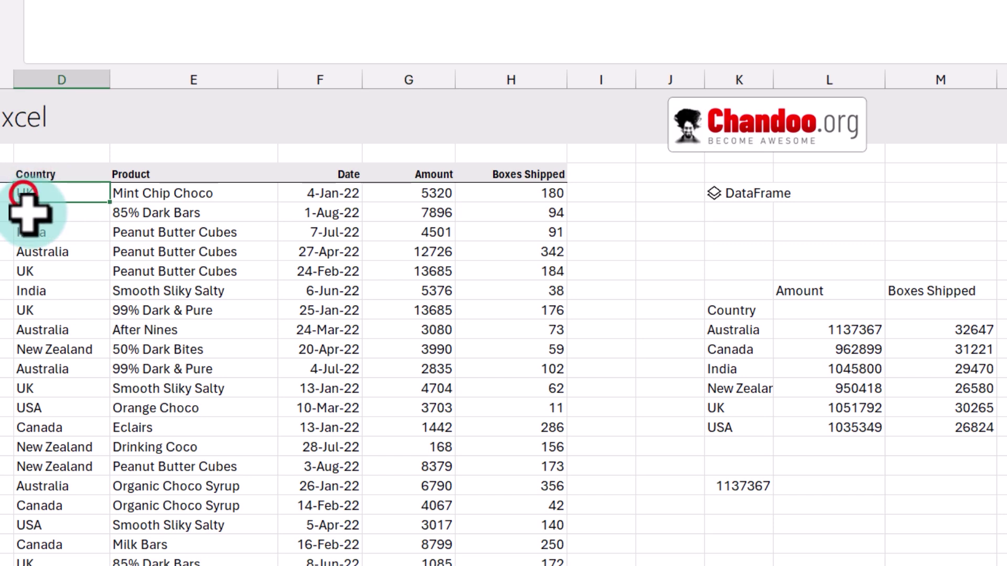
click(447, 191)
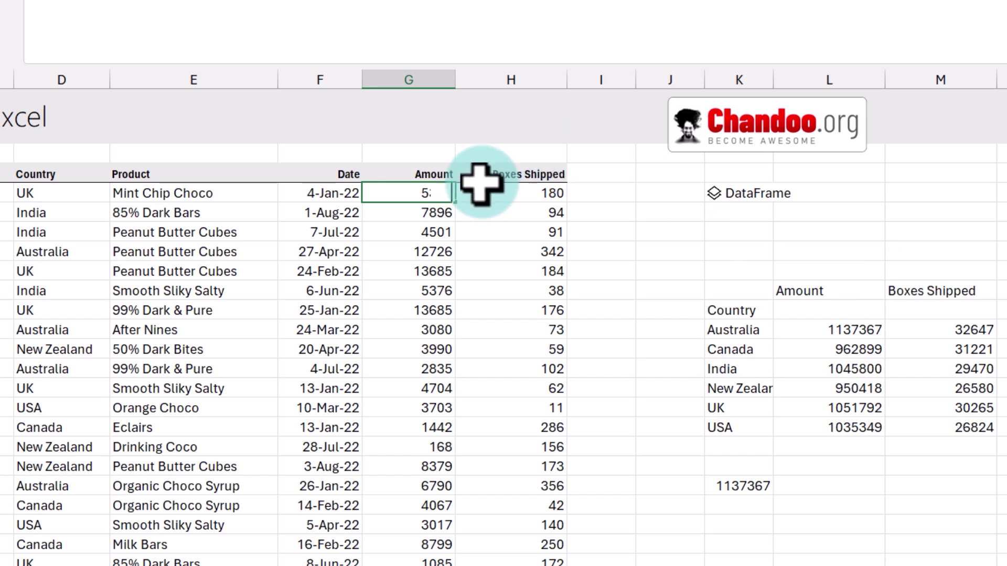
text(1)
key(ctrl+Return)
text(532)
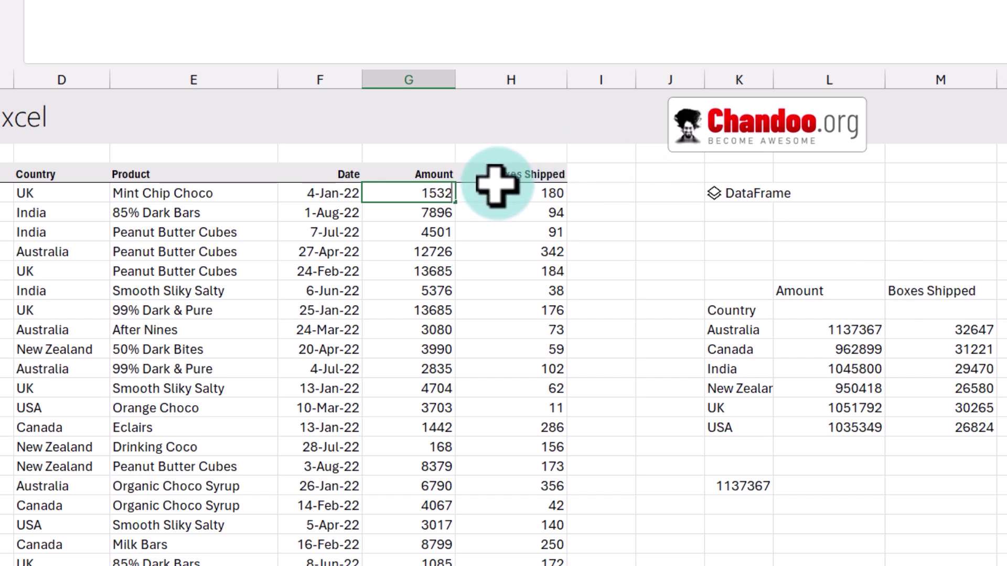
text(0)
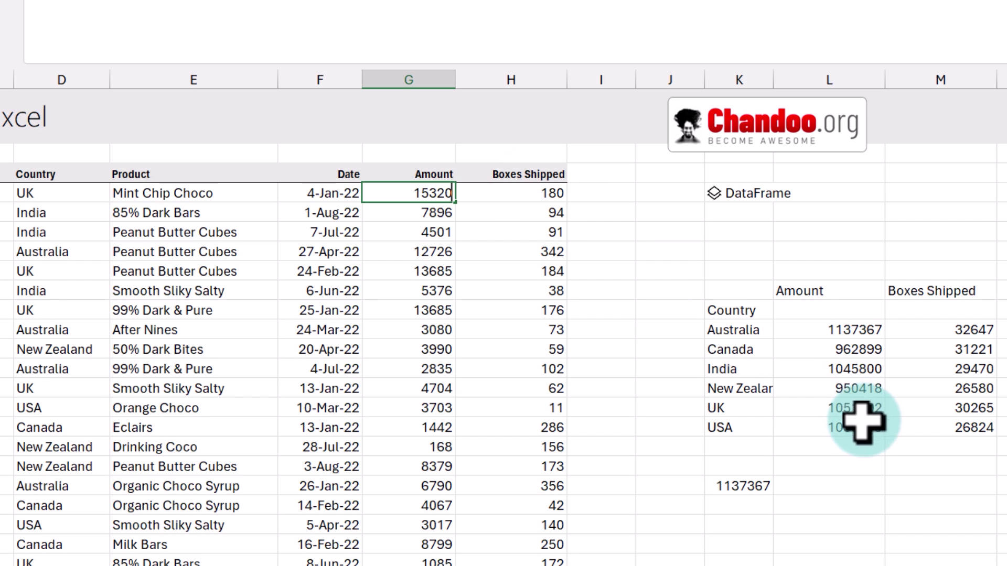
key(ctrl+Return)
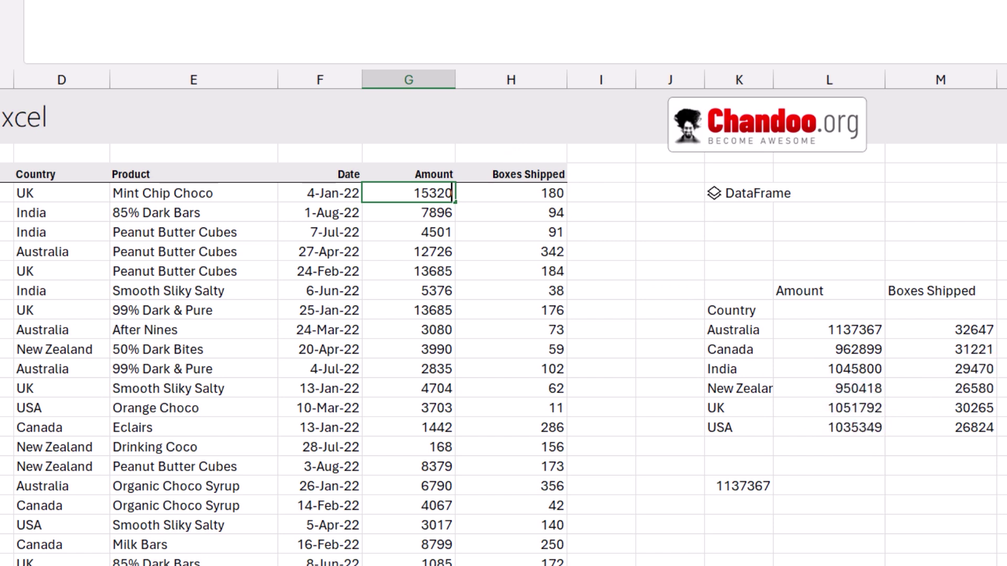
key(Return)
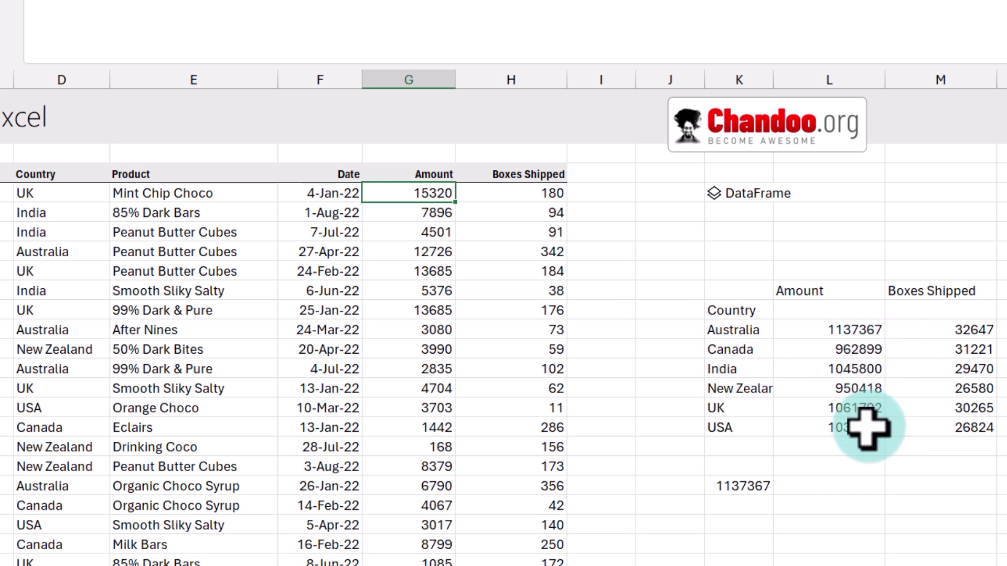
click(856, 408)
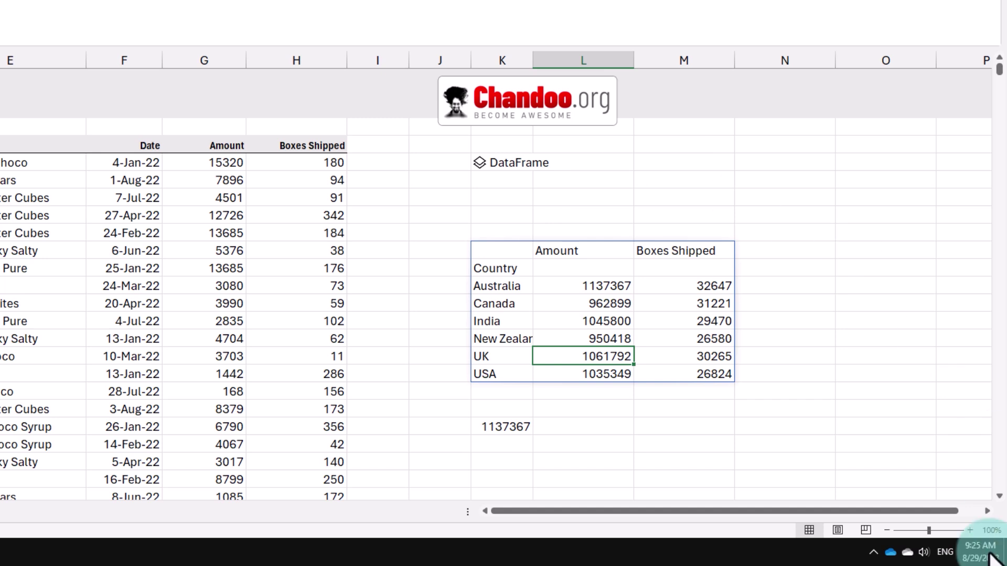
Step: Disconnect the computer from the Wi-Fi network through the system tray
click(872, 552)
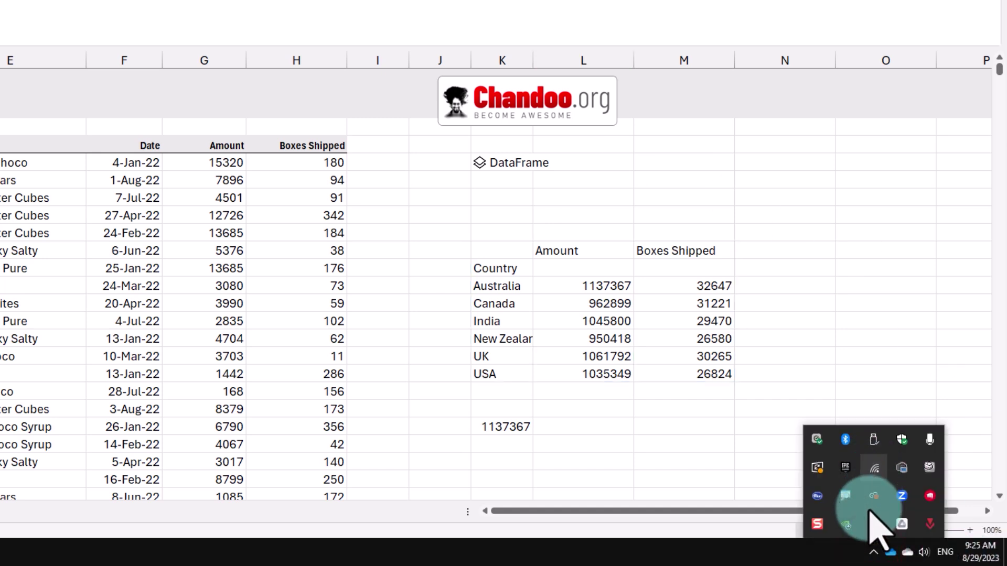
click(872, 551)
click(873, 551)
click(873, 467)
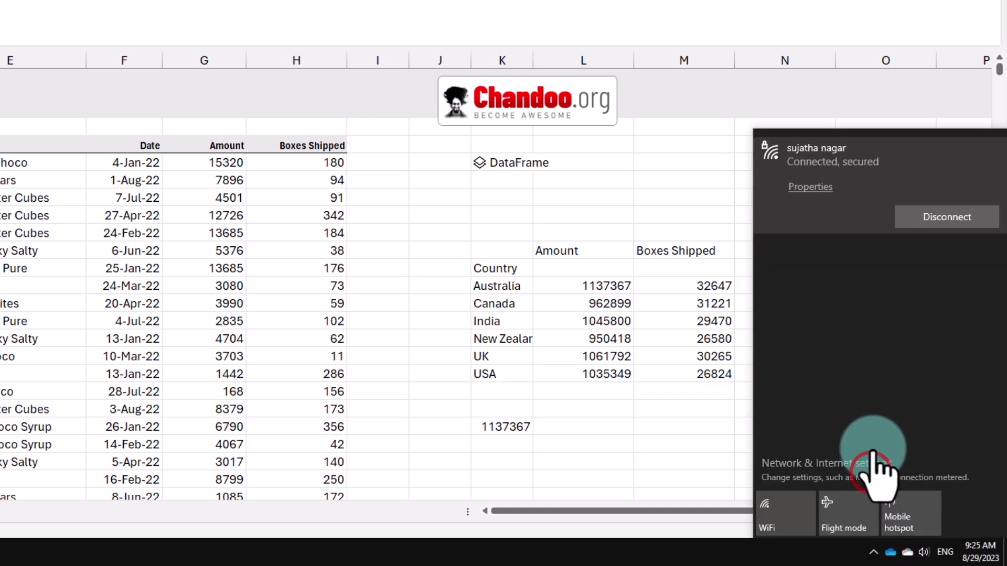
click(946, 216)
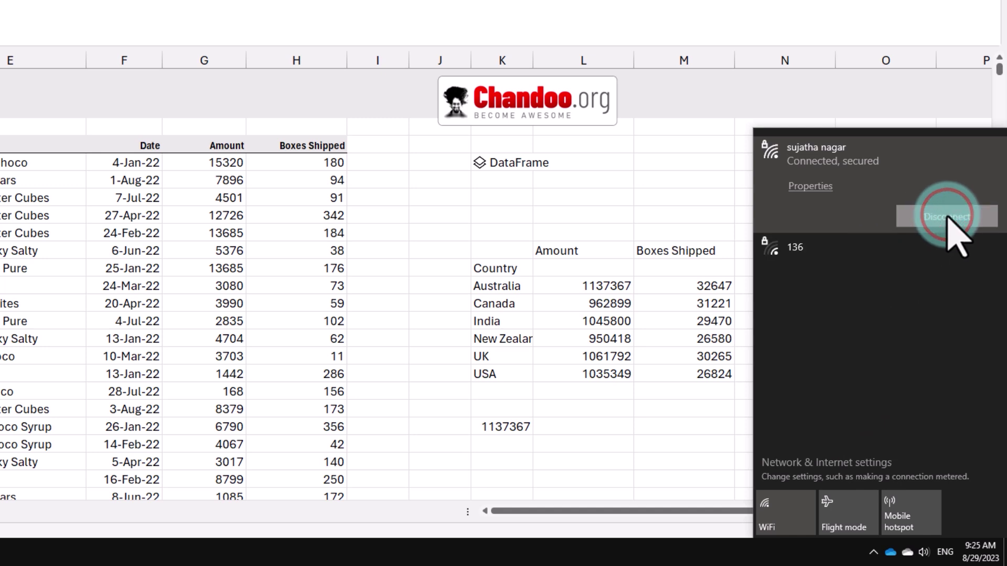
click(764, 188)
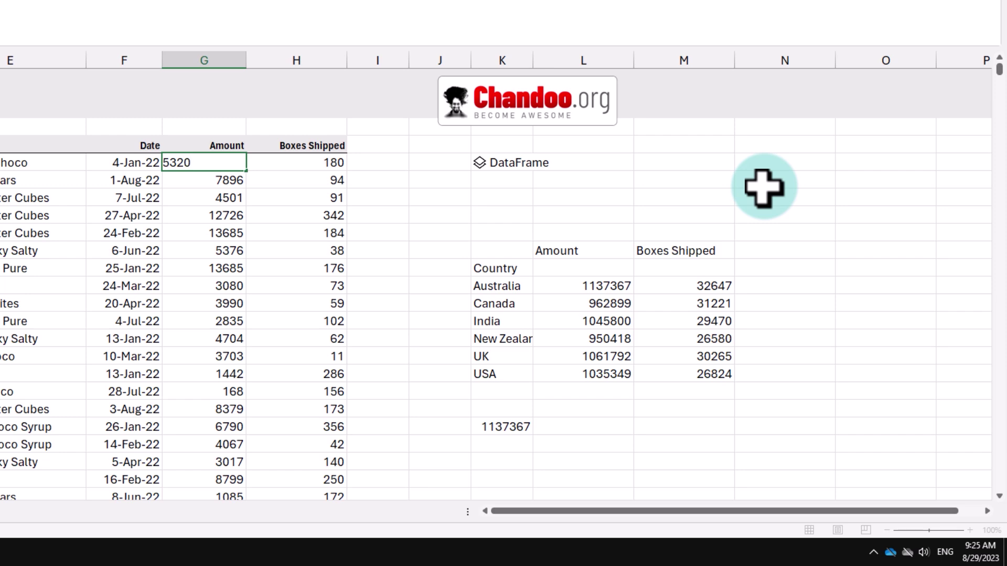
Step: Commit 5320 as the first Amount and inspect the #PYTHON! errors in K9 and K4
key(Return)
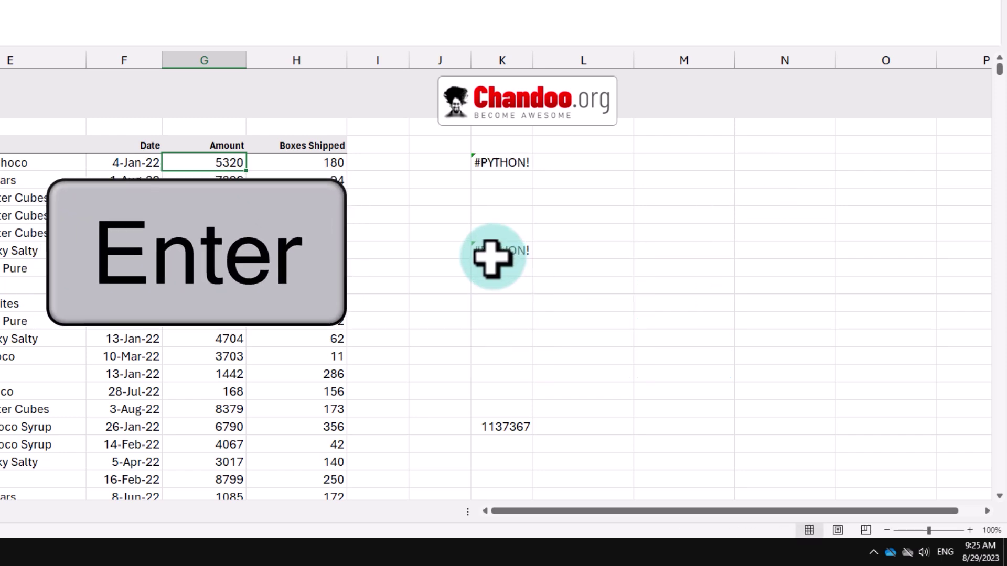
click(493, 249)
click(511, 162)
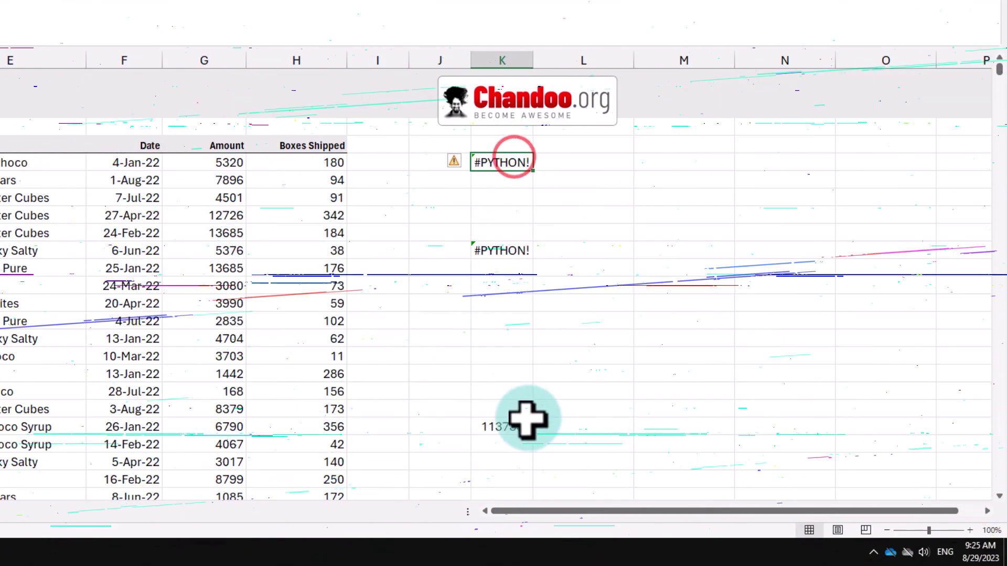
click(513, 249)
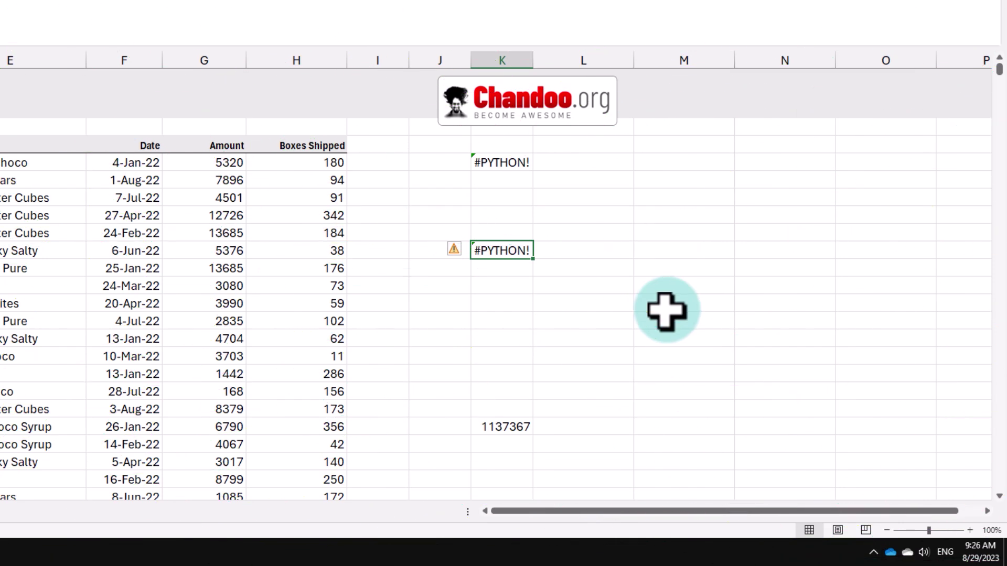
Step: Enter 15320 in G4 and select K9:M16 to review the recalculated per-country totals
click(213, 160)
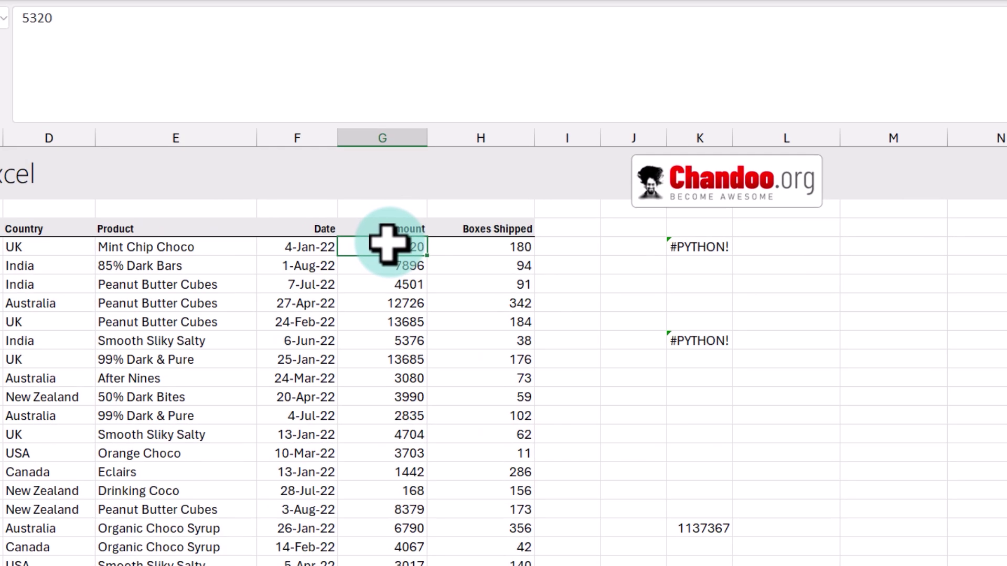
text(1)
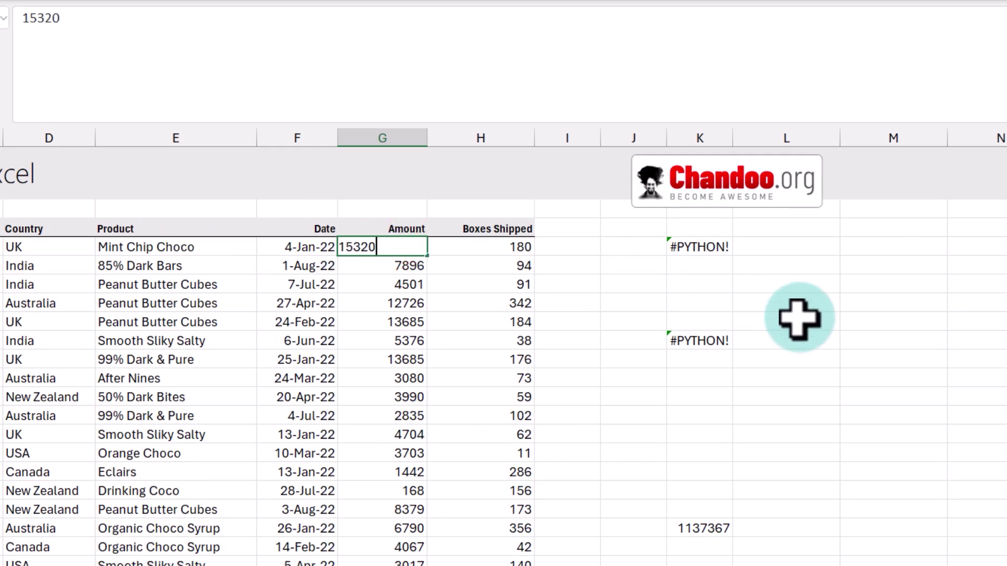
text(5320)
key(ctrl+Return)
drag(700, 338, 932, 467)
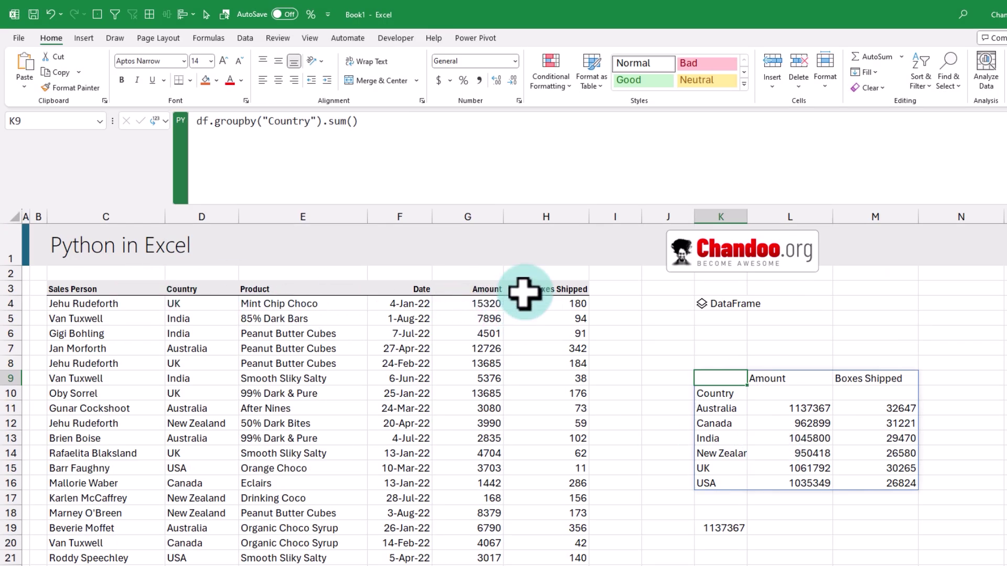
scroll(836, 495, down, 4)
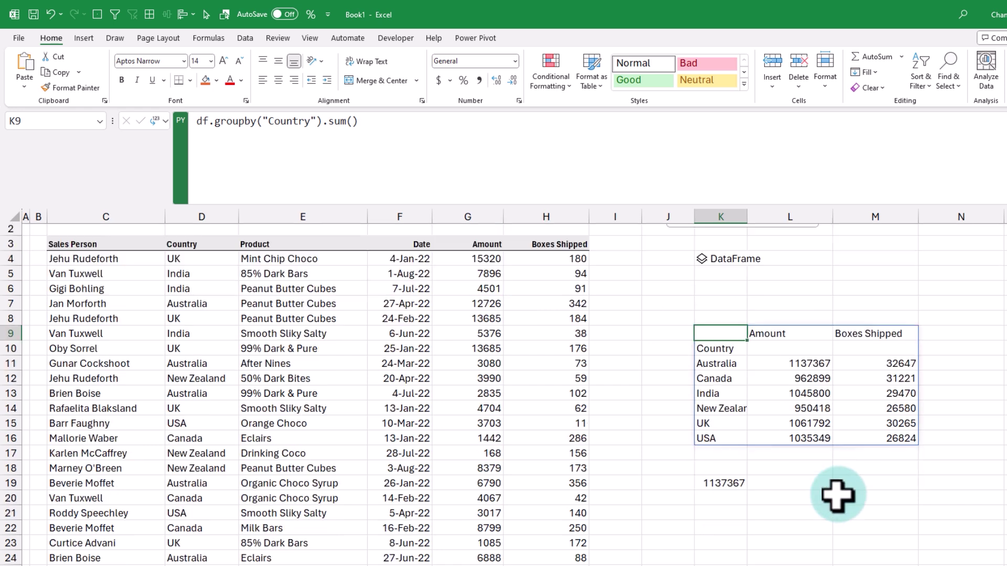
Step: In K23, run Python code importing seaborn as sn and plotting Amount against Boxes Shipped
click(720, 363)
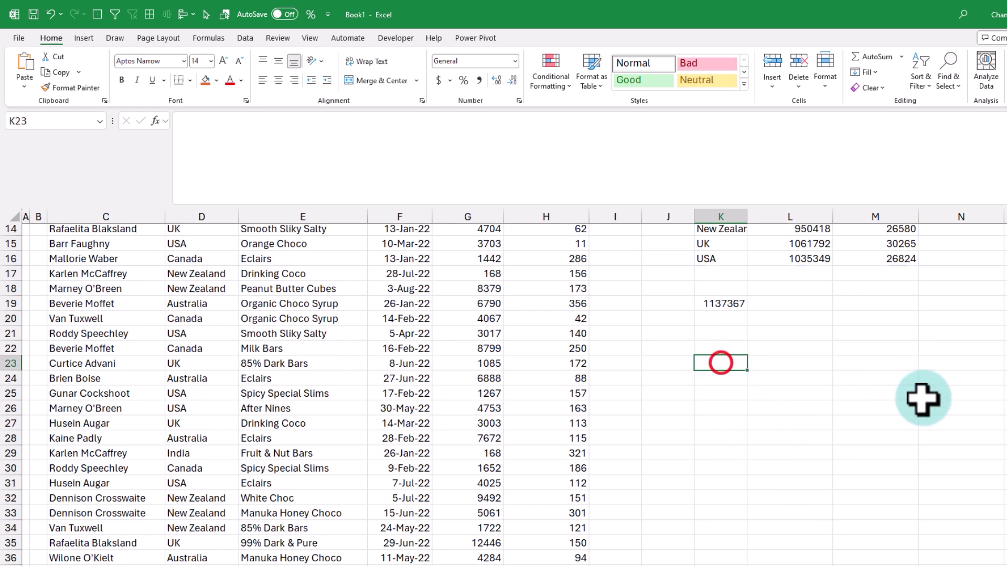
scroll(923, 409, up, 2)
key(ctrl+alt+shift+p)
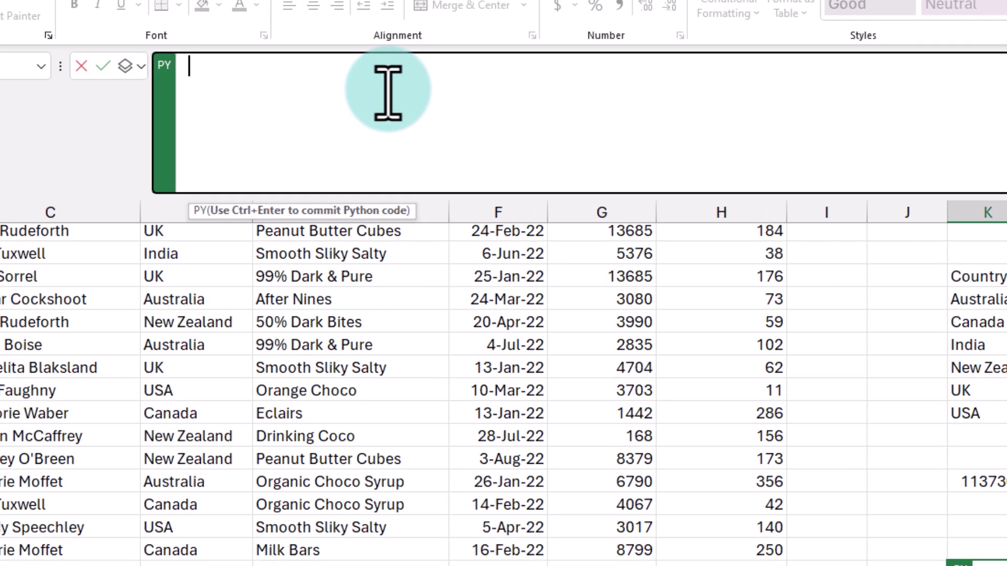
text(import)
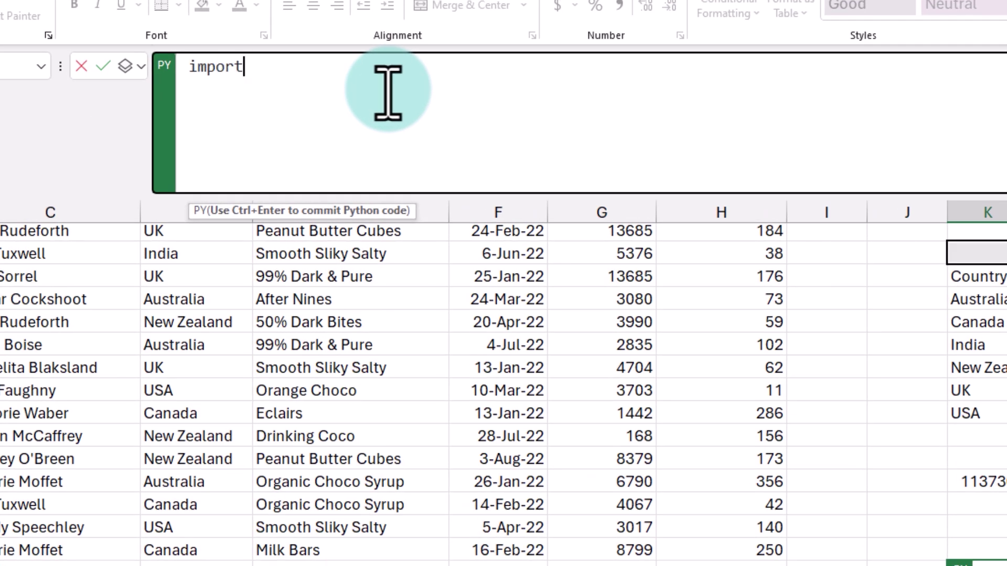
text( seaborn as sn)
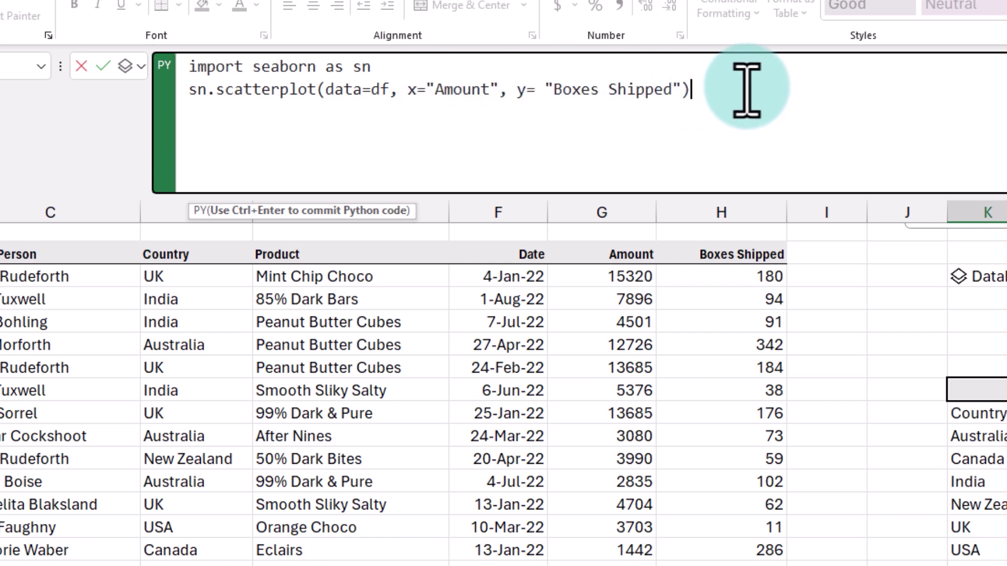
key(ctrl+Return)
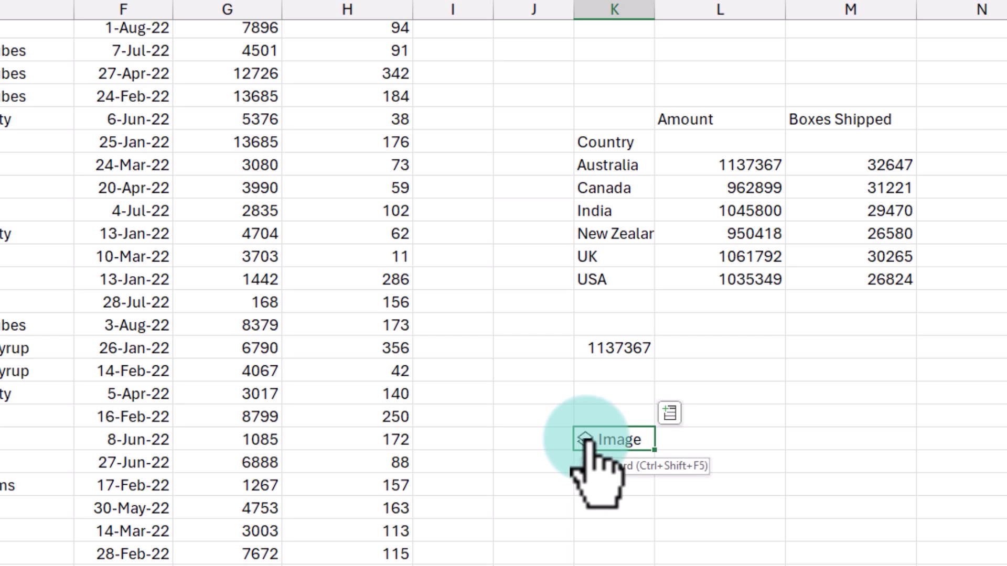
Step: Set K23's Python output to Excel Value so the scatter plot shows in-cell, then preview it enlarged
right_click(588, 442)
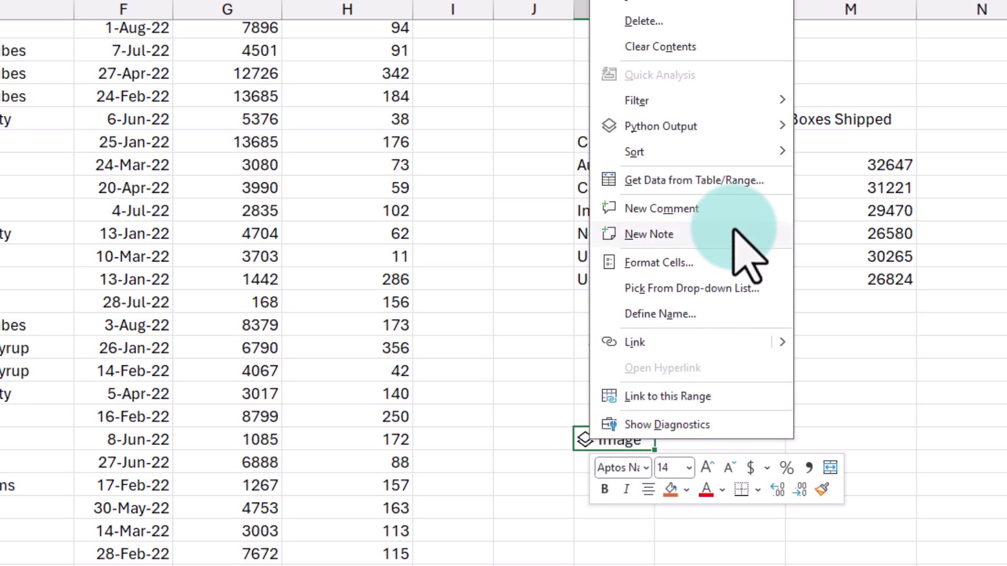
mouse_move(755, 138)
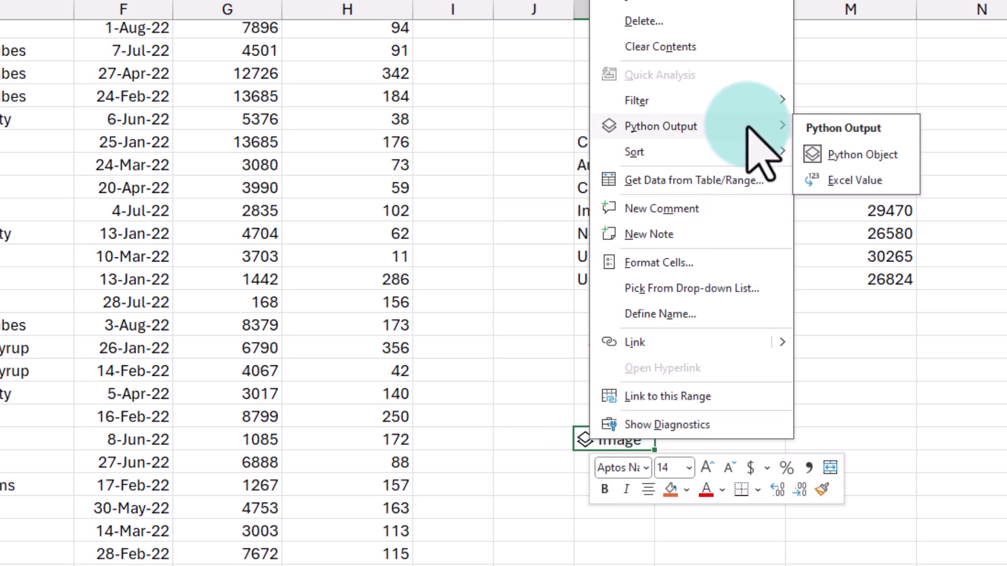
click(833, 180)
scroll(748, 445, down, 2)
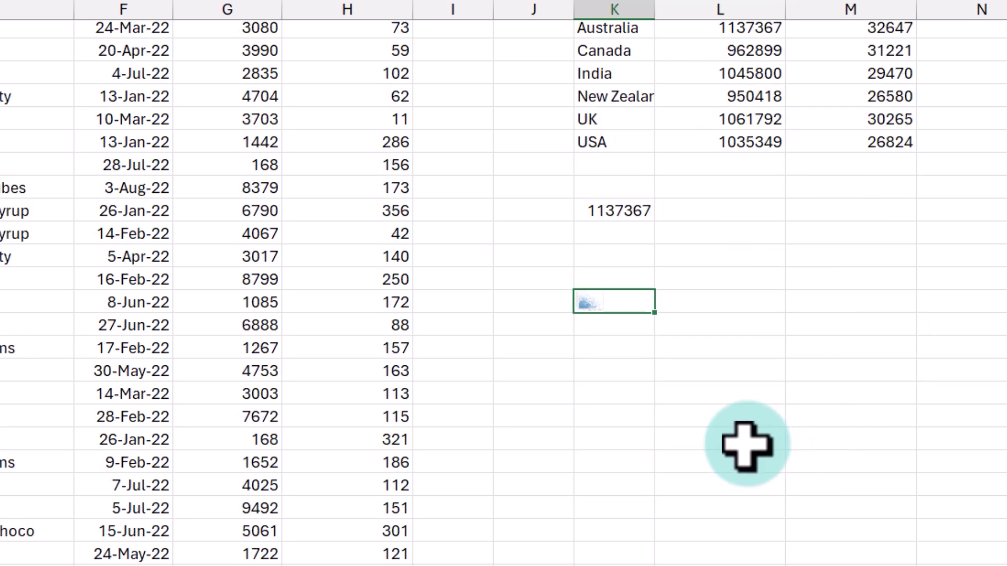
scroll(747, 446, down, 1)
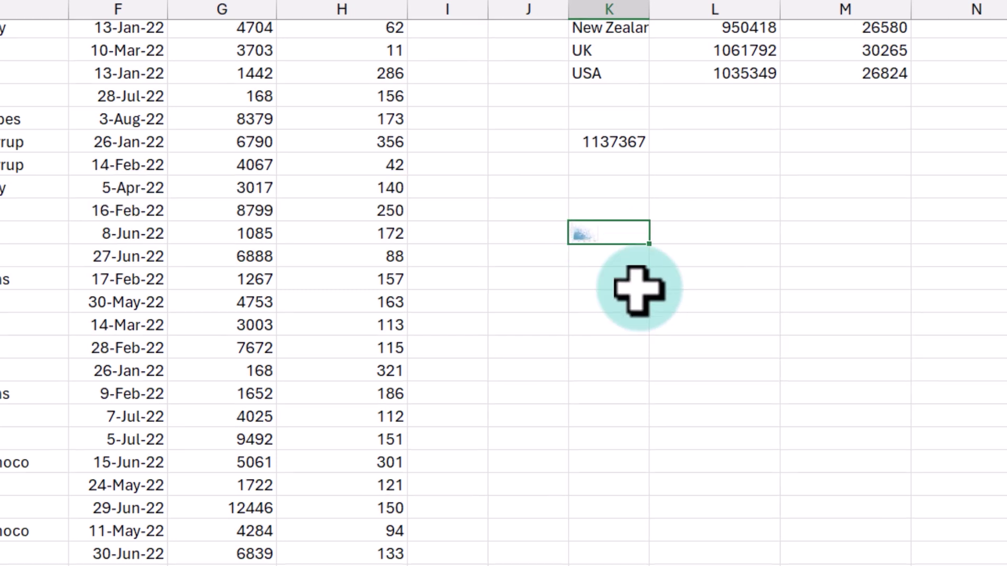
shift+click(863, 548)
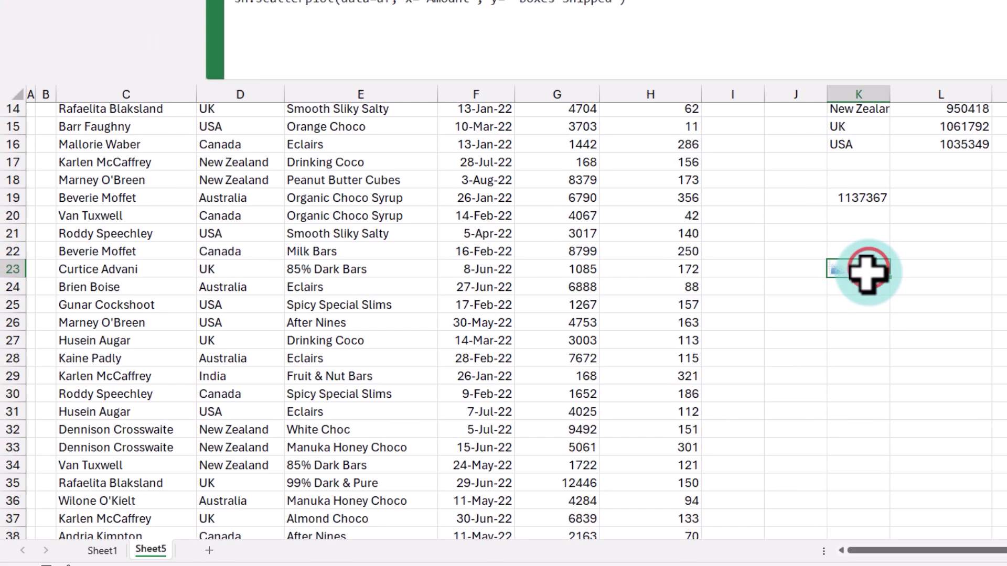
Step: Add a new sheet named Output with a widened column B and a much taller row 3
click(411, 225)
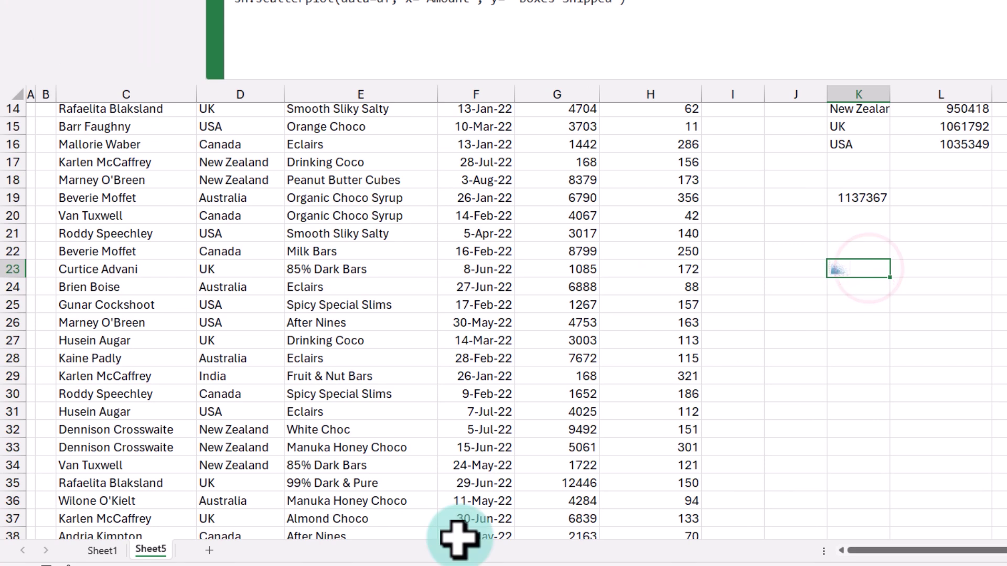
click(209, 550)
double_click(192, 549)
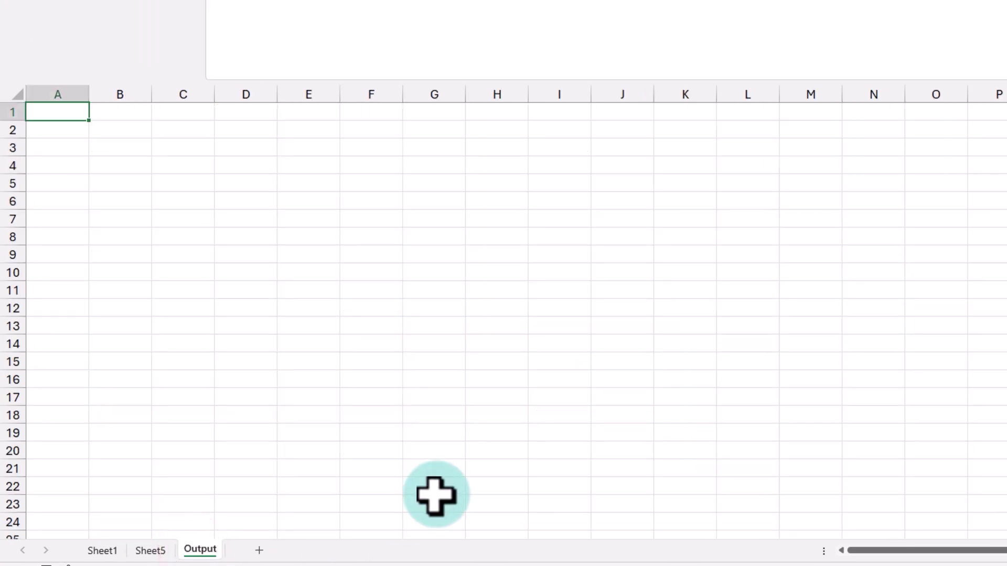
click(134, 148)
drag(152, 95, 519, 131)
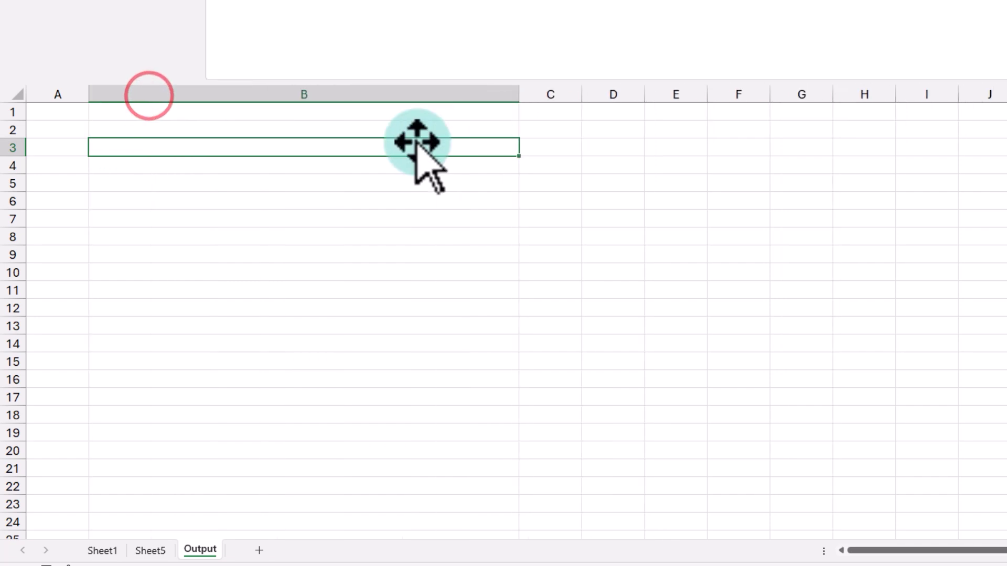
drag(22, 157, 23, 493)
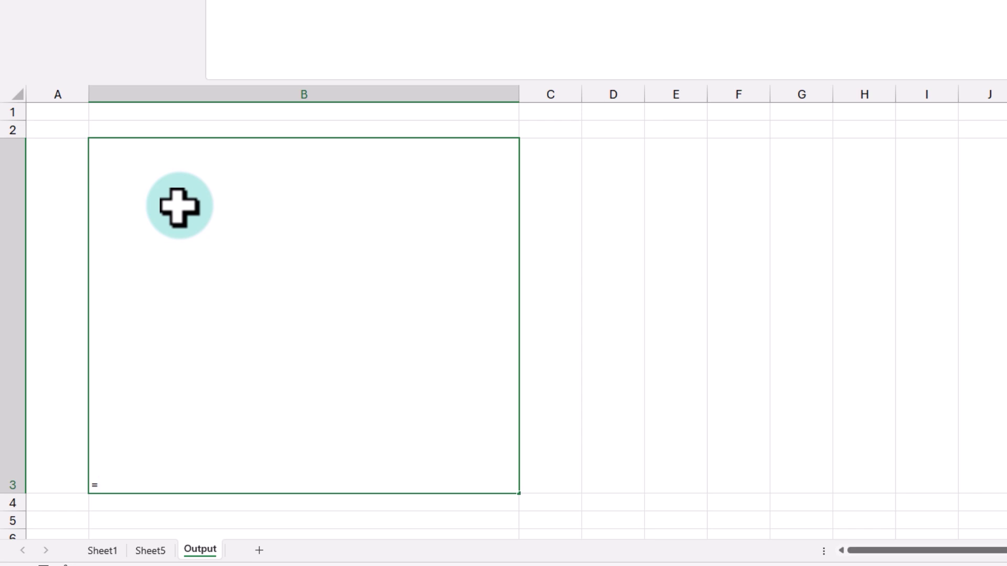
Step: Enter =Sheet5!K23 in B3 so the scatter plot displays there
text(=)
click(151, 551)
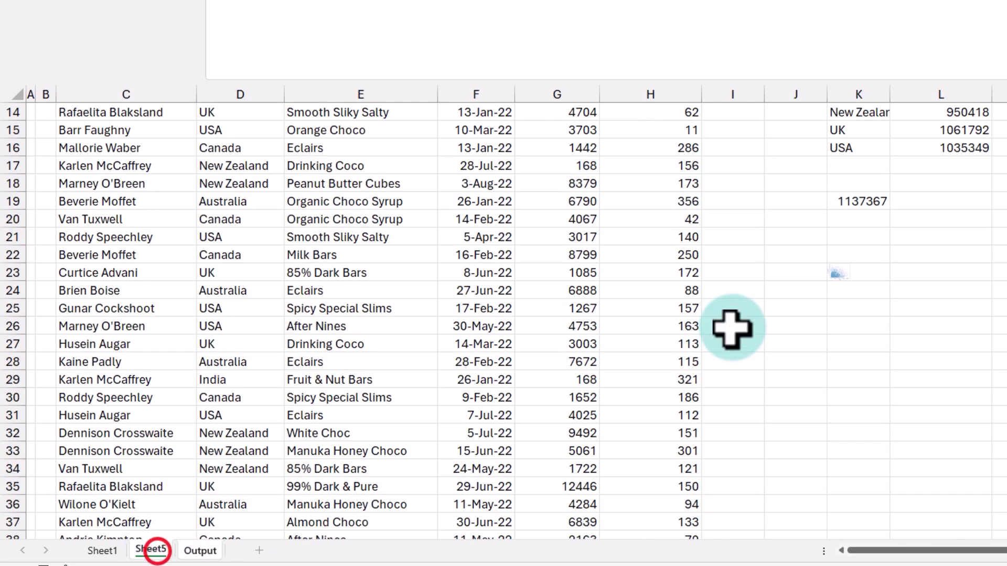
click(874, 275)
key(ctrl+Return)
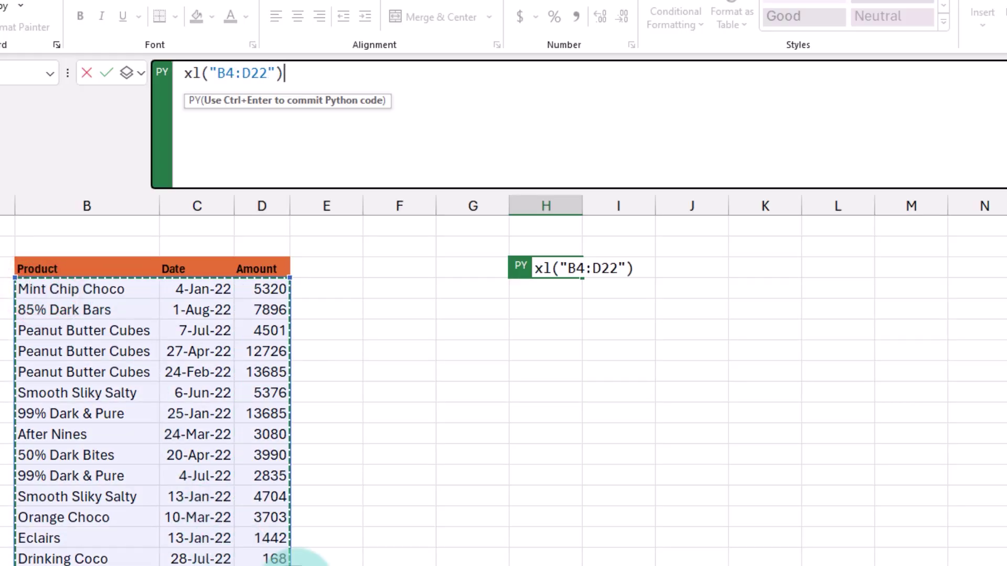
click(180, 73)
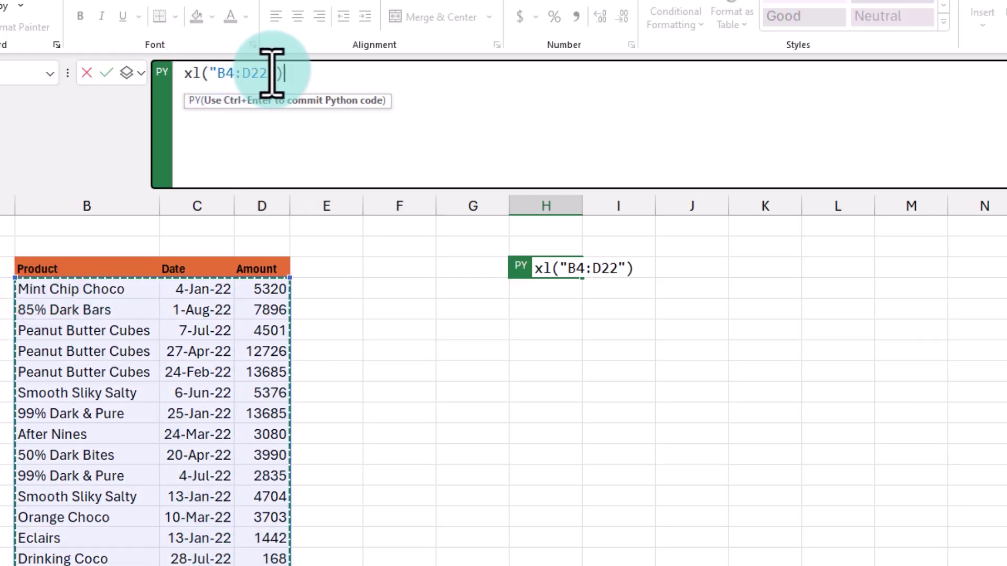